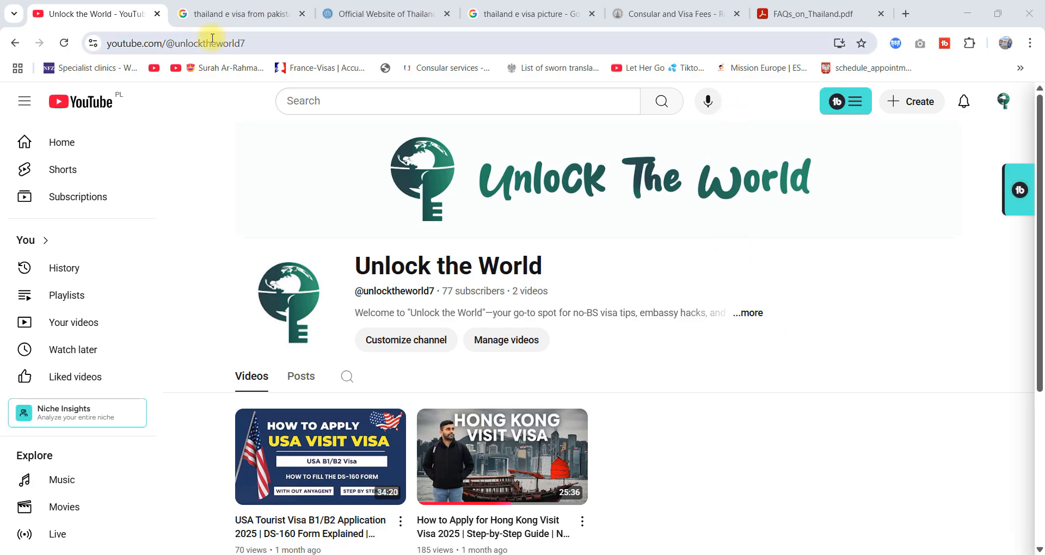
Review the search results for "thailand e visa from pakistan" and the official Thai e-Visa website
left_click(207, 17)
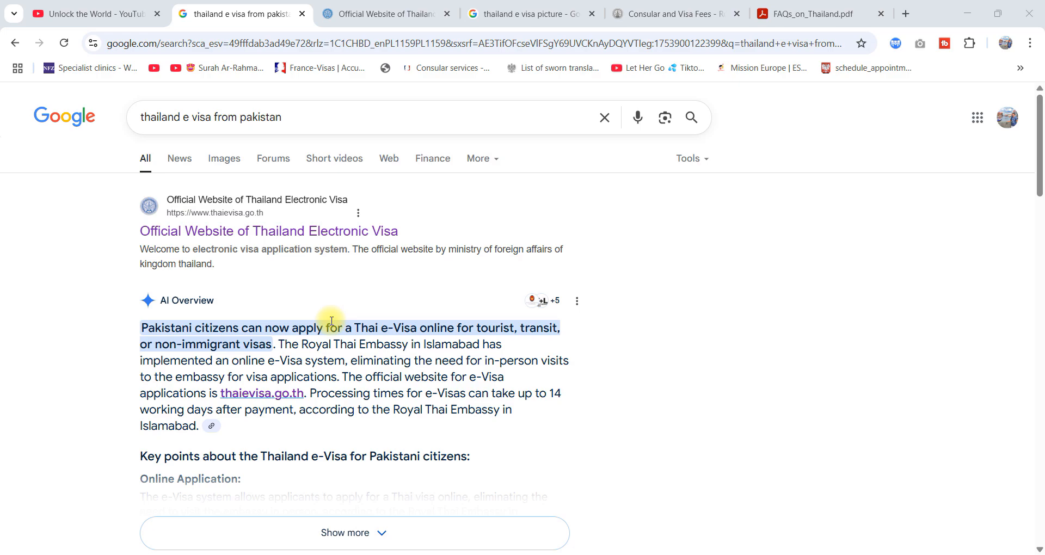
left_click(351, 15)
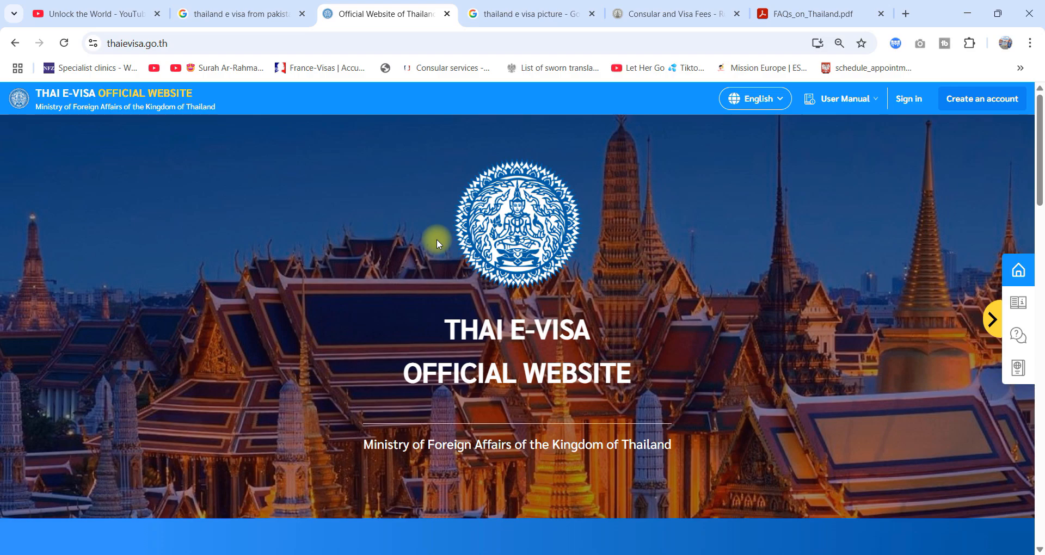
left_click(207, 15)
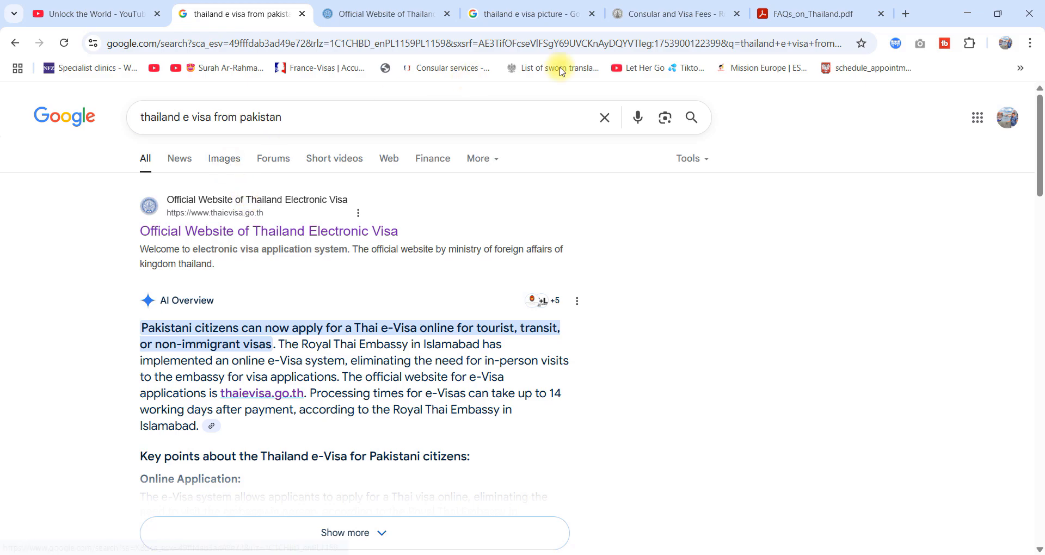
Examine the sample documents in the "thailand e visa picture" image results and close that page
left_click(483, 13)
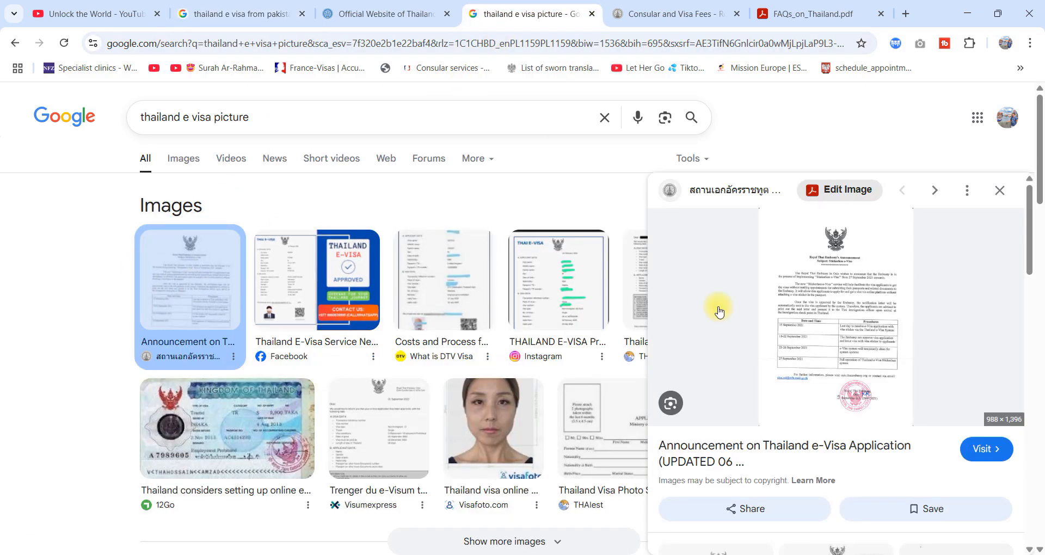
left_click(497, 305)
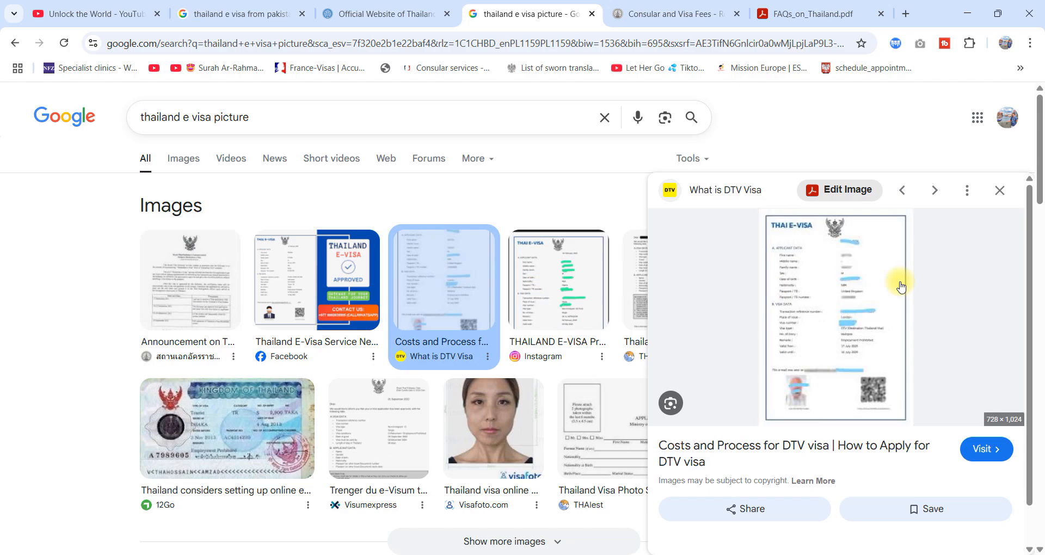
left_click(194, 268)
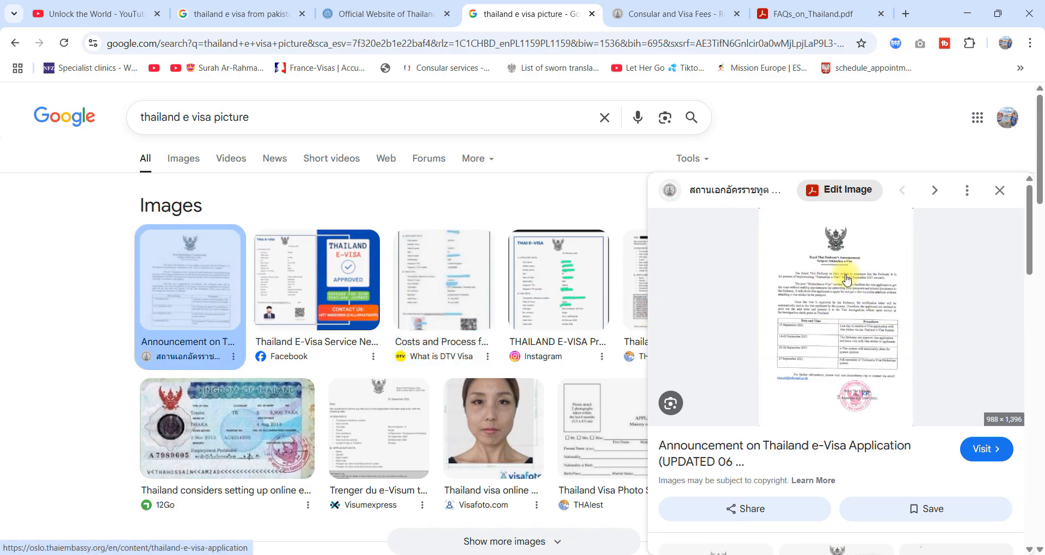
left_click(592, 14)
Return to the home page of the official Thai e-Visa website
left_click(264, 15)
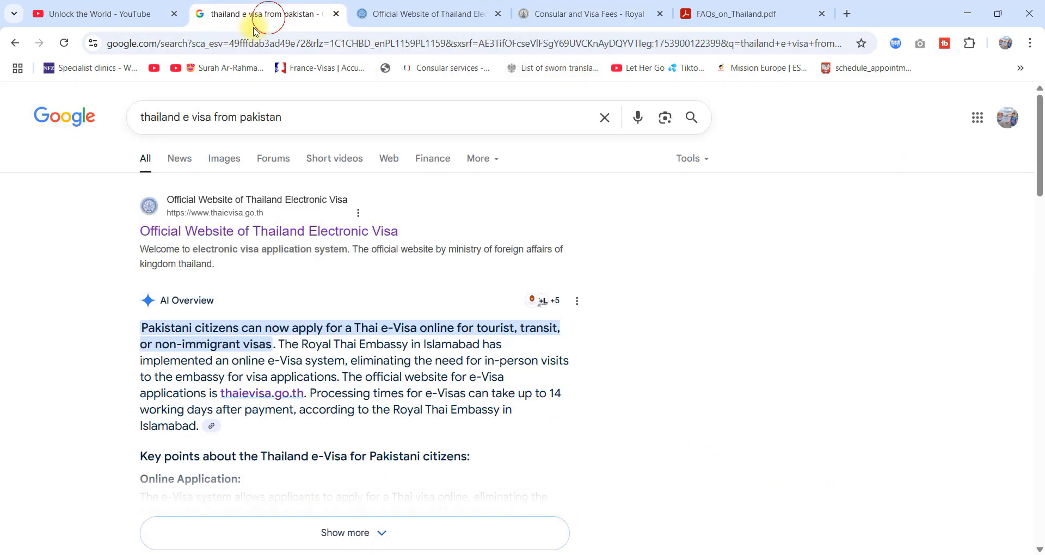
left_click(129, 15)
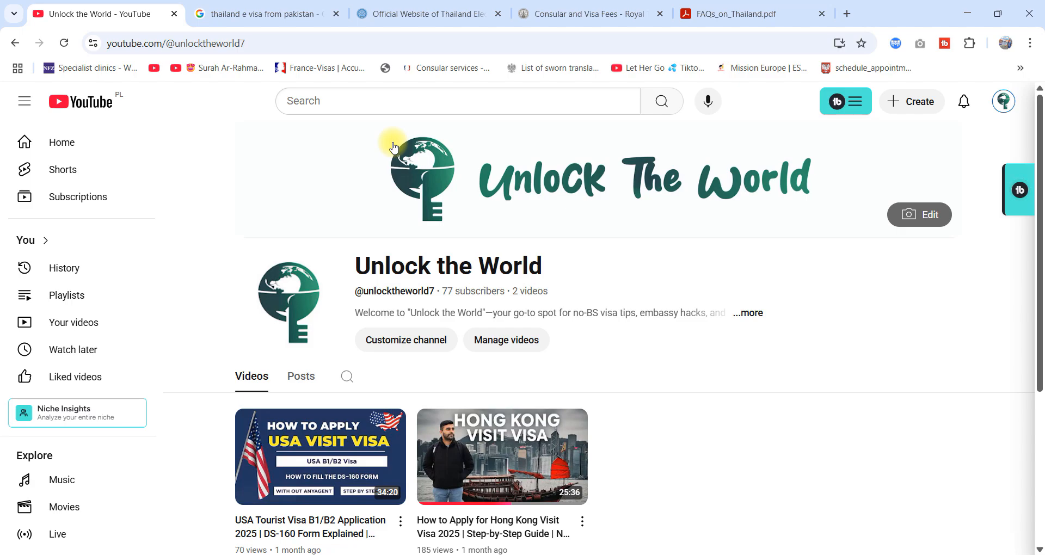
left_click(401, 20)
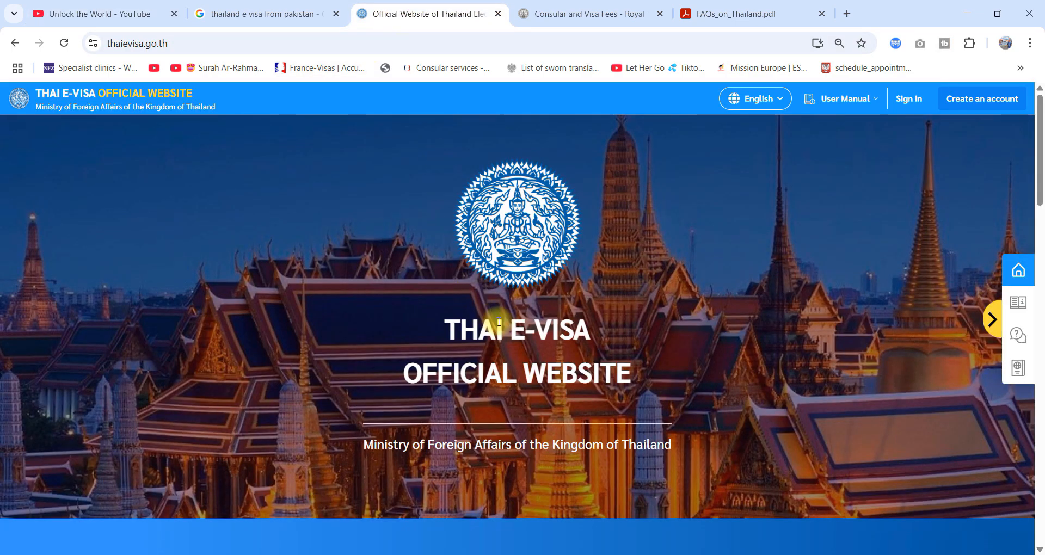
left_click(630, 363)
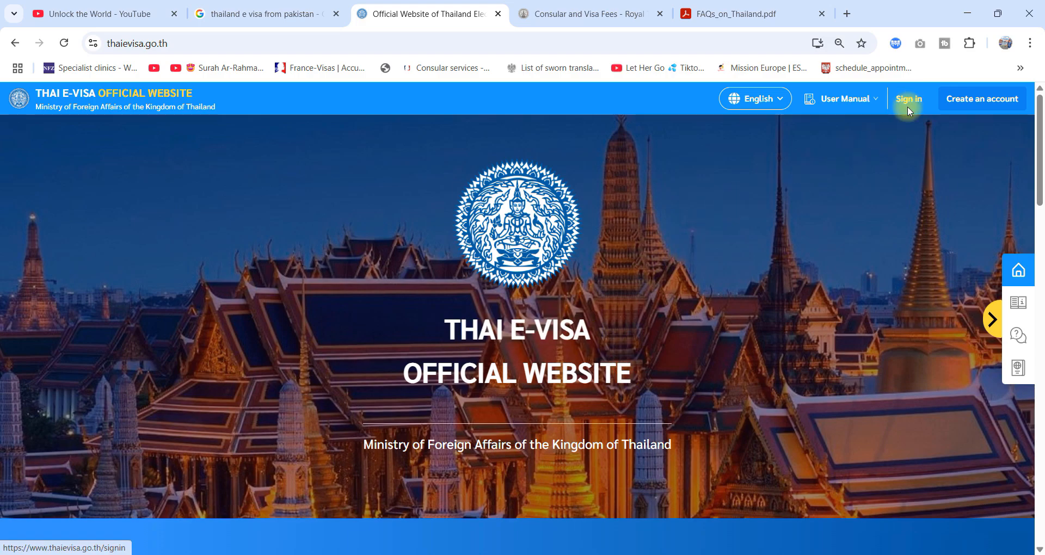
Open the account creation form and review its required personal fields, password rules and terms section
left_click(967, 102)
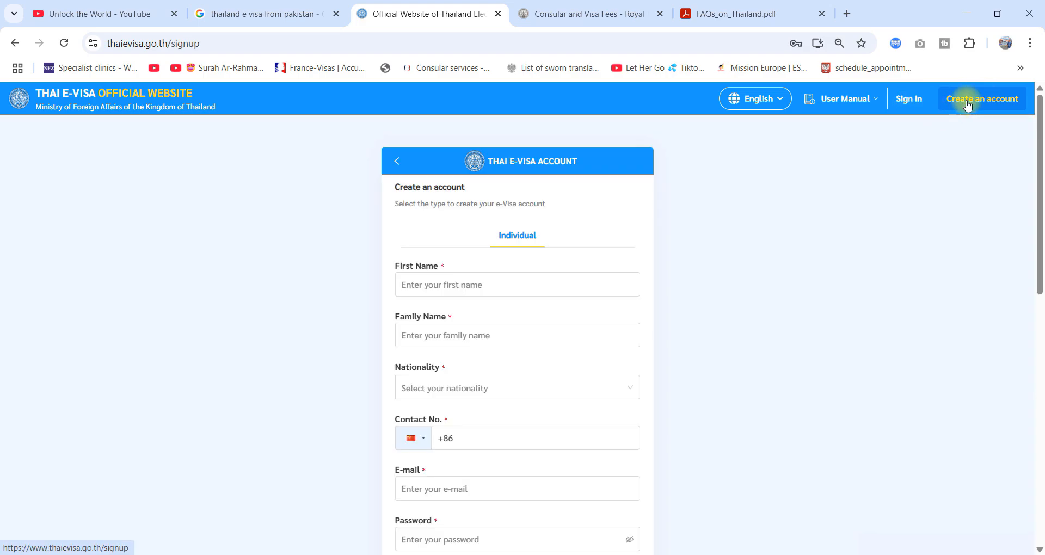
left_click(451, 279)
scroll(451, 279, "down", 2)
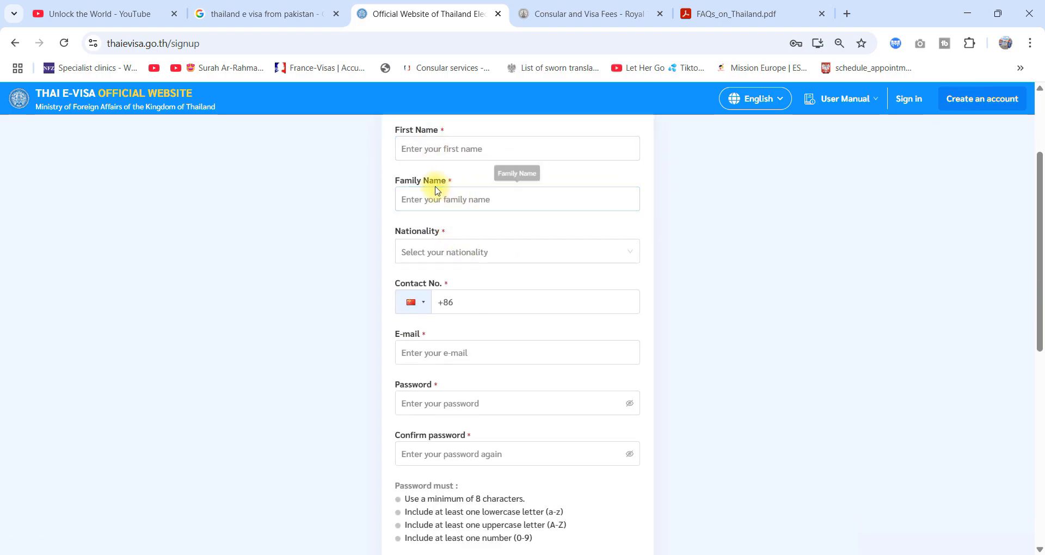
scroll(421, 364, "down", 5)
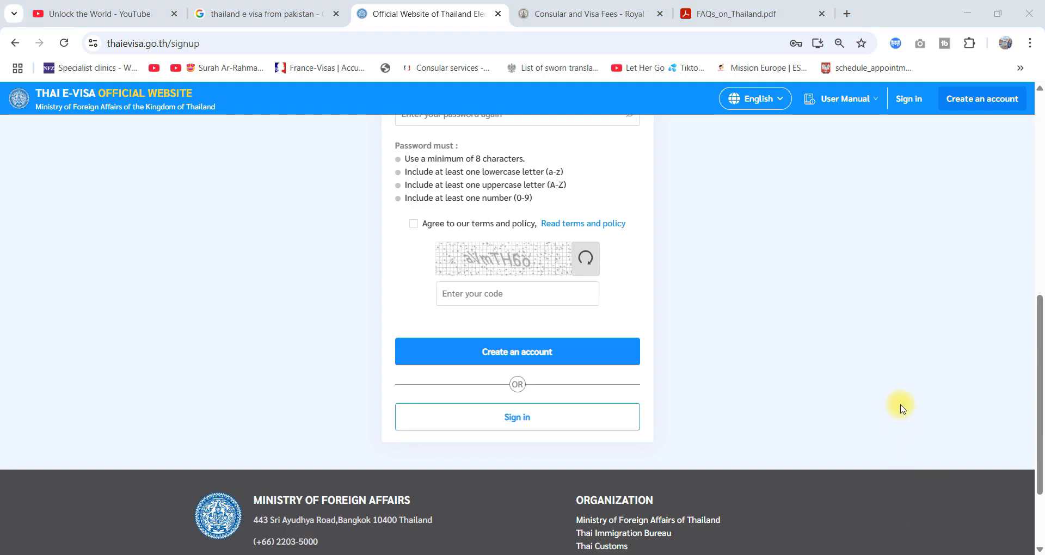
Sign in to the Thai e-Visa account with the account e-mail, password and verification code
left_click(914, 105)
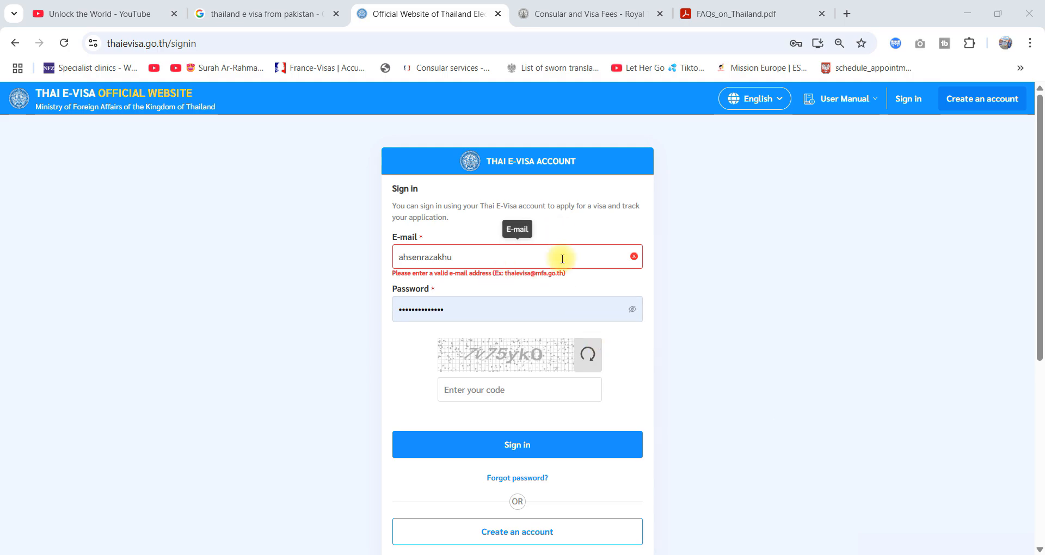
double_click(464, 256)
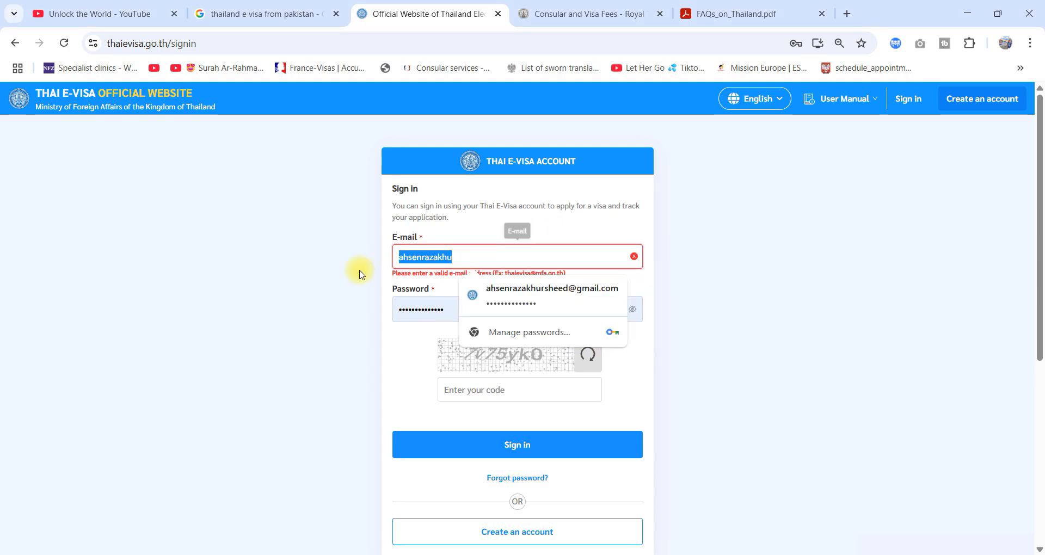
left_click(646, 321)
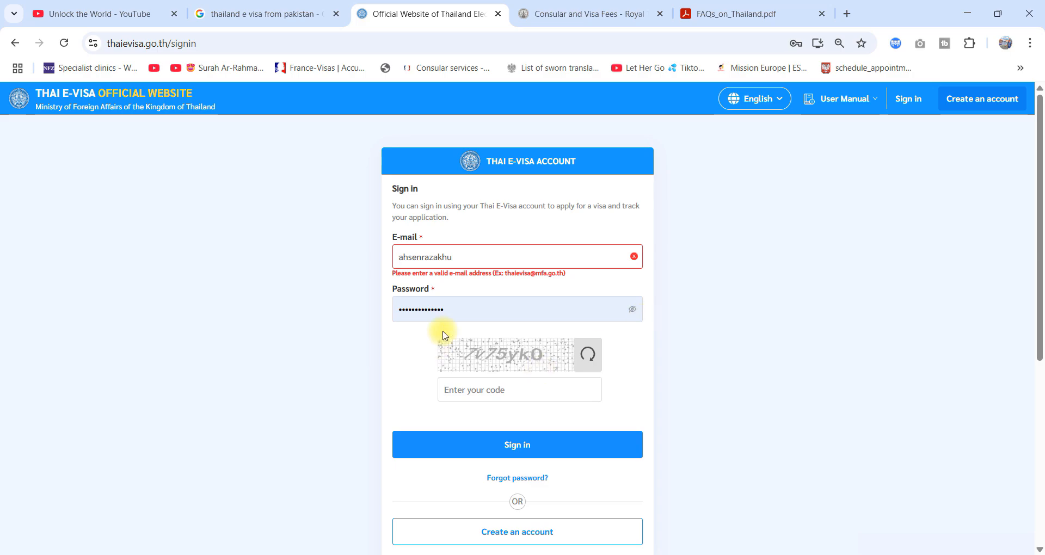
left_click(464, 311)
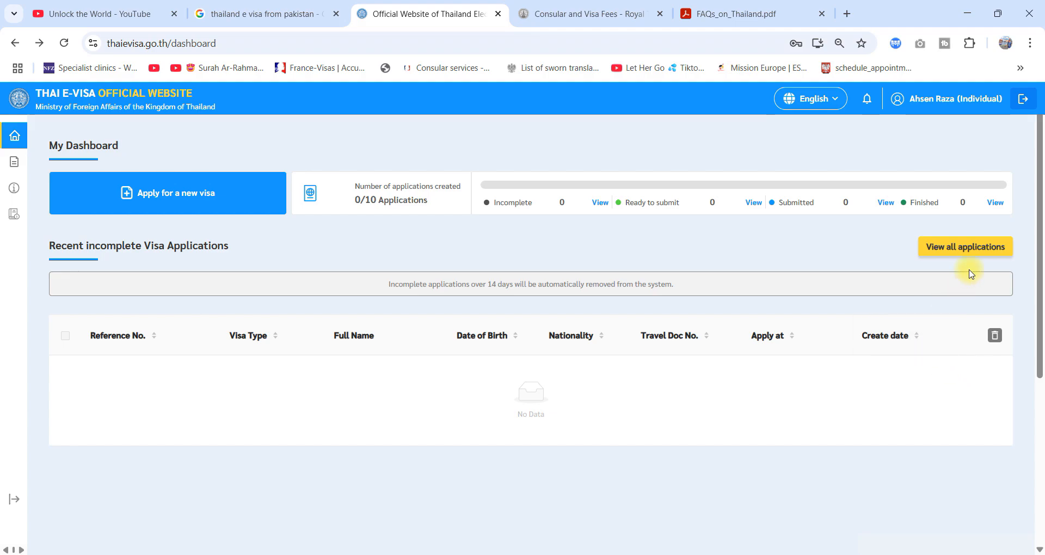
Examine the incomplete, ready-to-submit, all-status and download lists of visa applications and return to the dashboard
left_click(962, 253)
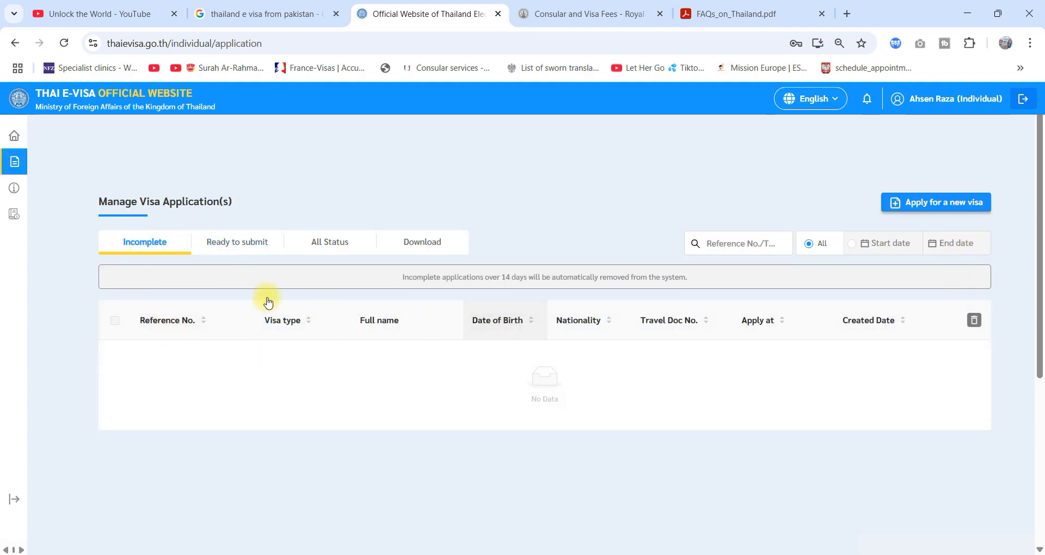
left_click(257, 247)
left_click(323, 248)
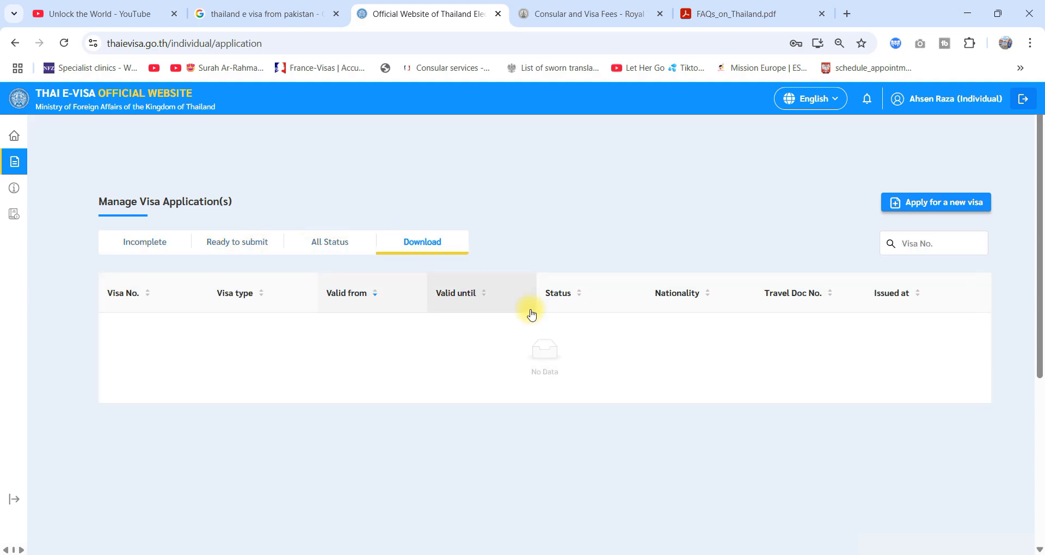
left_click(13, 43)
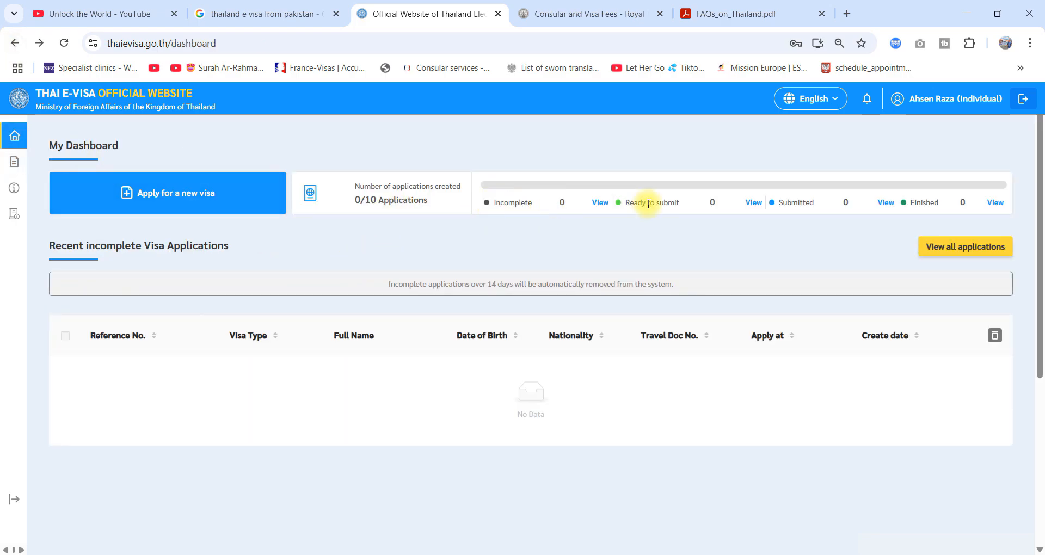
Start a new visa application and set the country/territory of passport to Pakistan
left_click(149, 194)
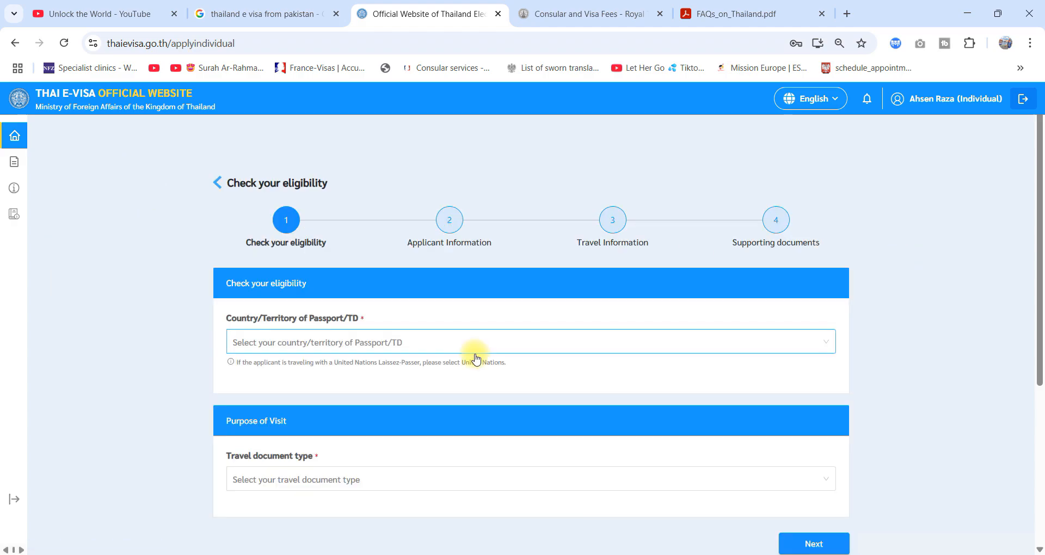
left_click(420, 341)
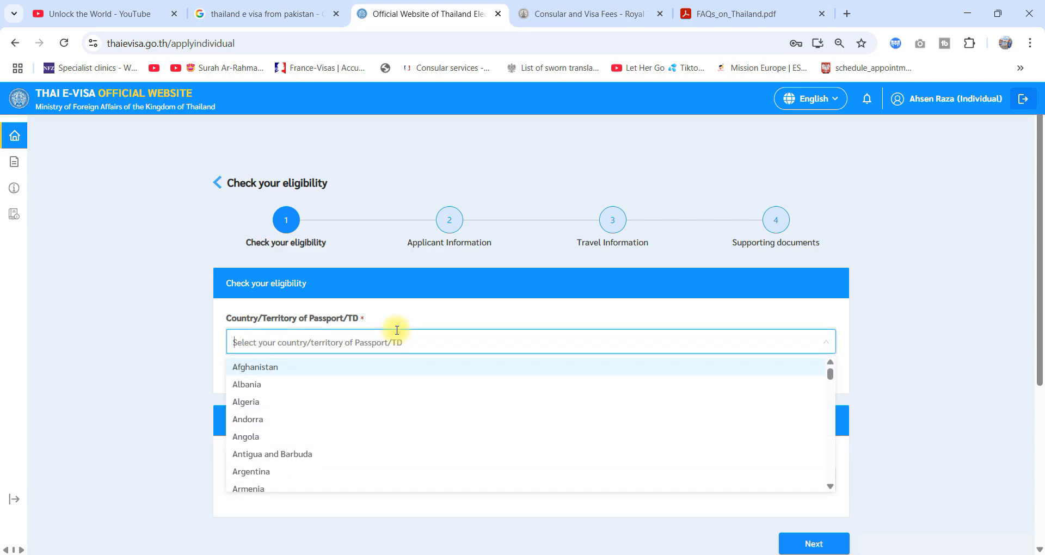
type("pak")
left_click(315, 367)
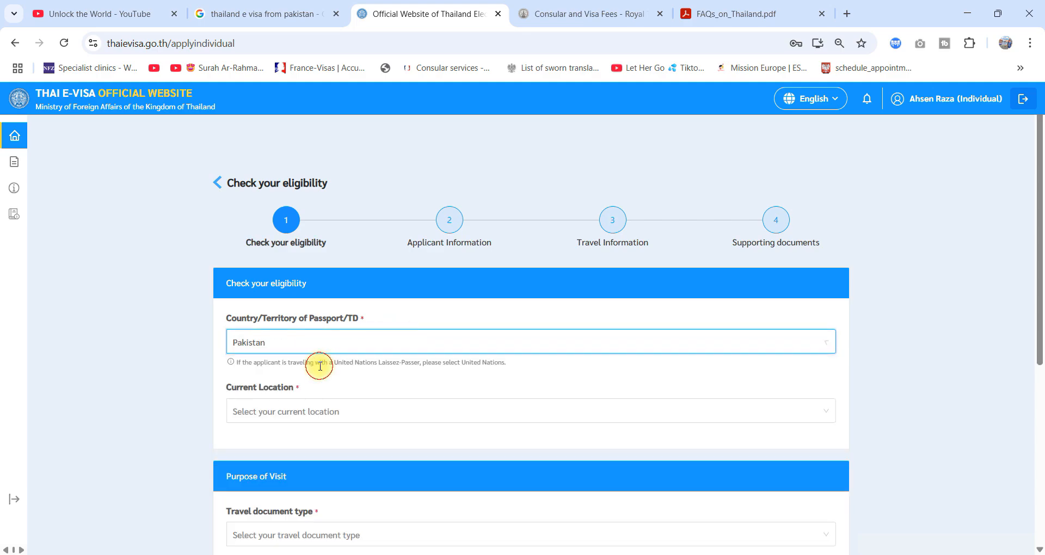
Set the current location to Pakistan and the place of application to Royal Thai Embassy, Islamabad
scroll(485, 353, "down", 3)
left_click(398, 277)
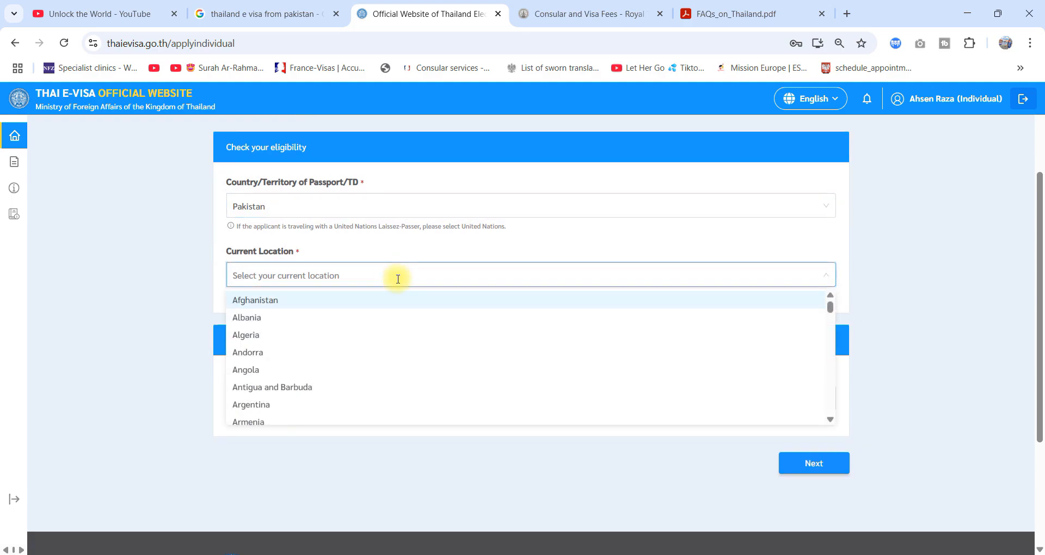
type("pak")
key("Return")
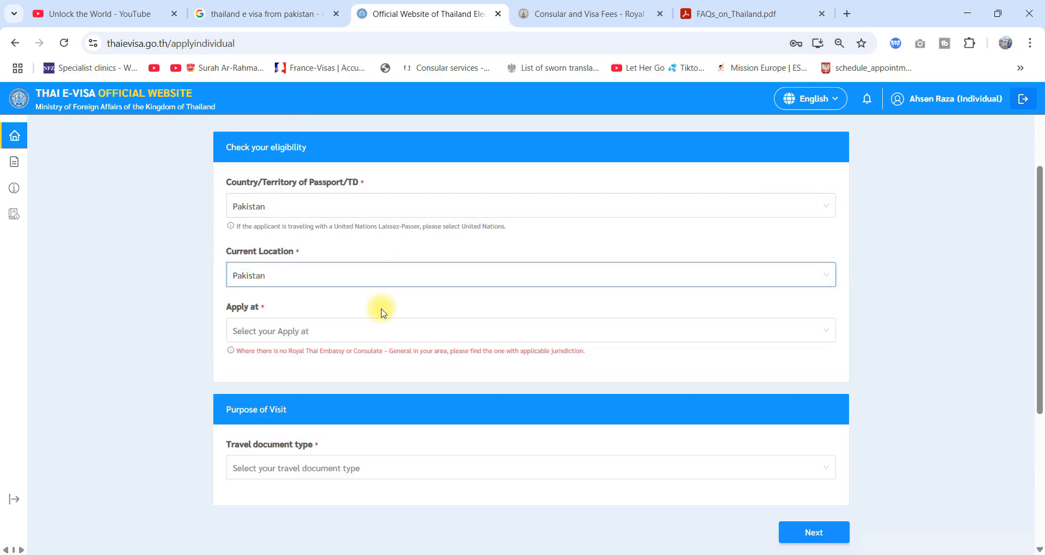
left_click(336, 333)
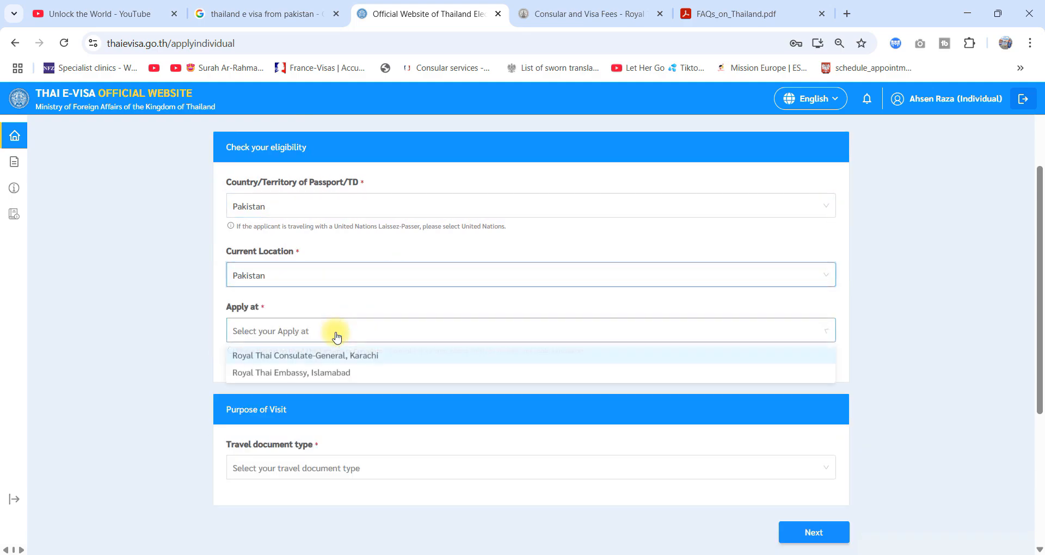
left_click(344, 373)
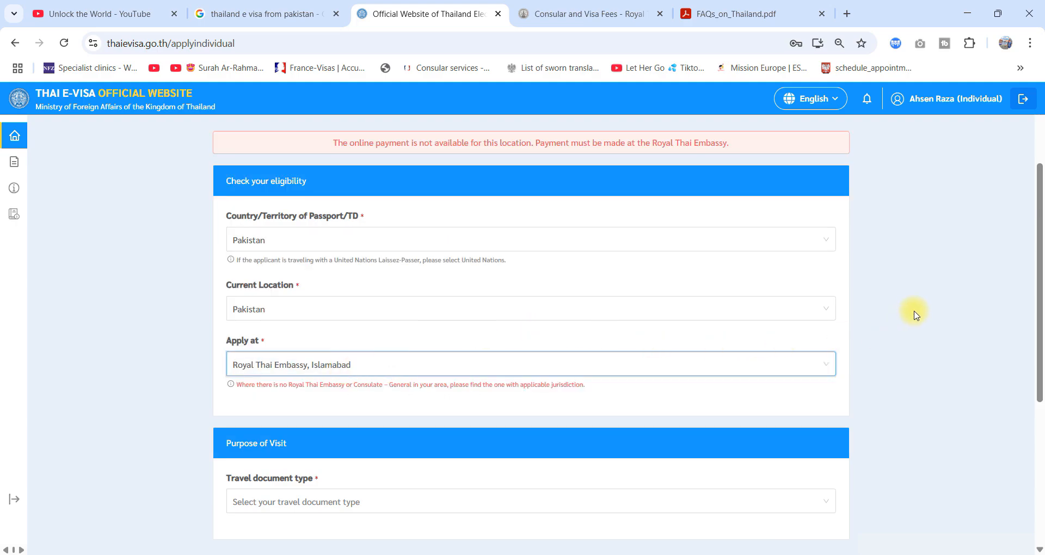
Set the travel document type to Ordinary Passport / Travel Document and the visa type to Tourist Visa
scroll(604, 361, "down", 3)
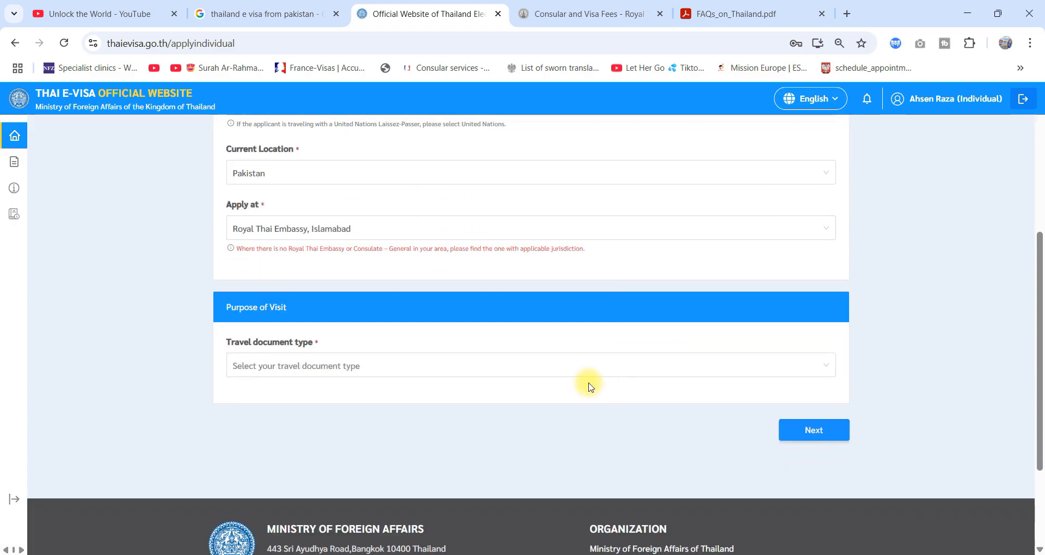
left_click(316, 367)
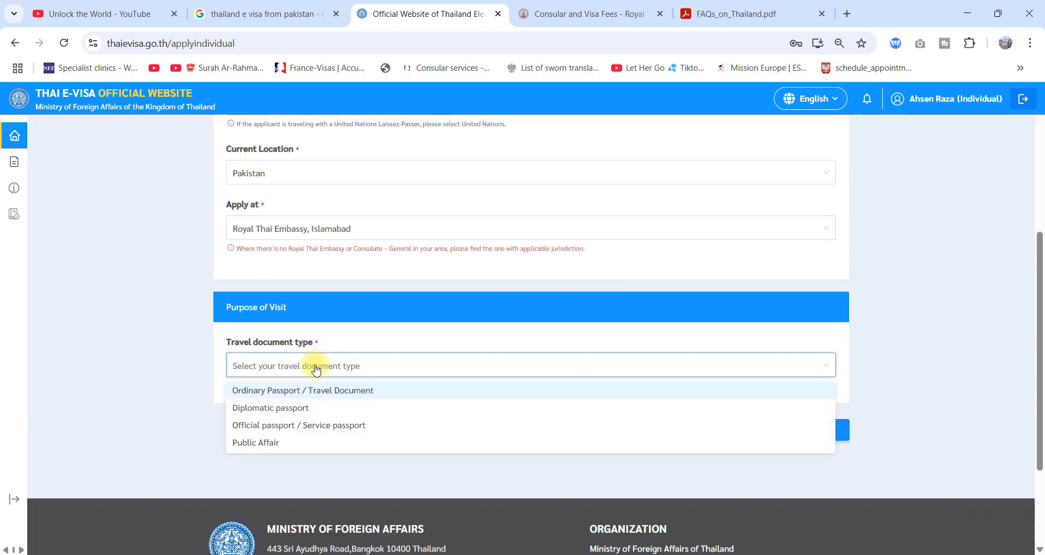
left_click(351, 399)
left_click(433, 420)
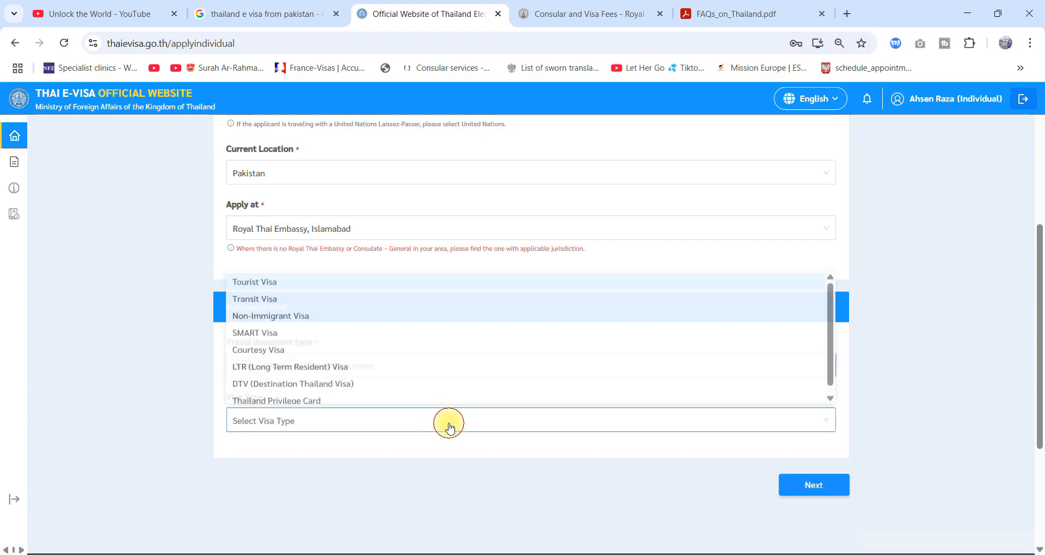
scroll(268, 304, "up", 1)
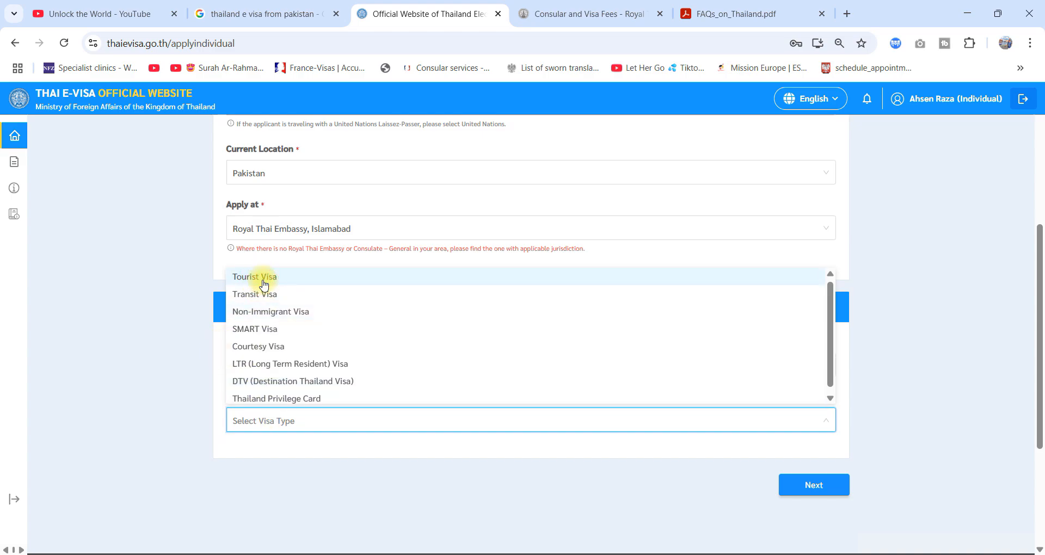
left_click(263, 281)
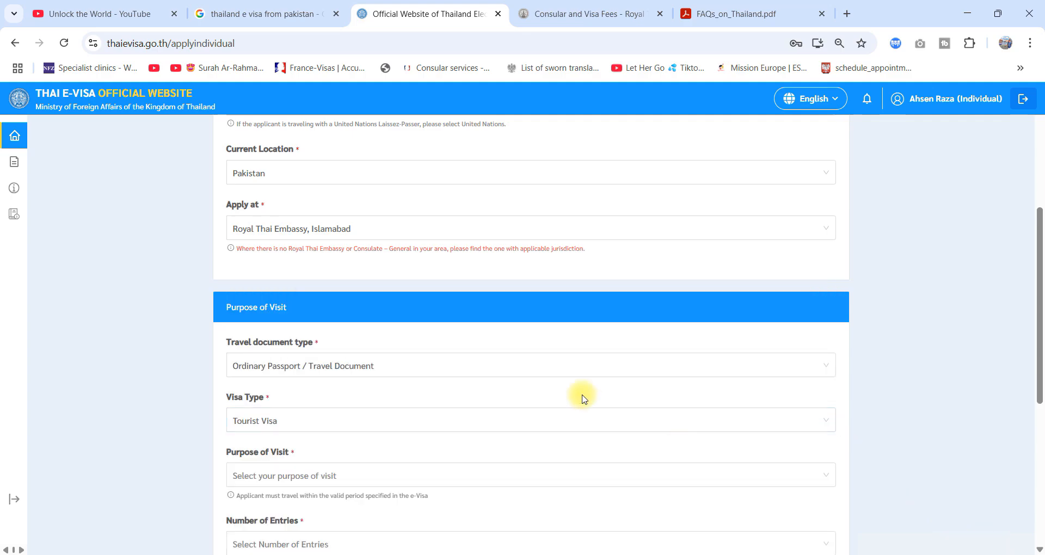
Set the purpose of visit to Tourism / Leisure activities
scroll(582, 399, "down", 3)
left_click(307, 340)
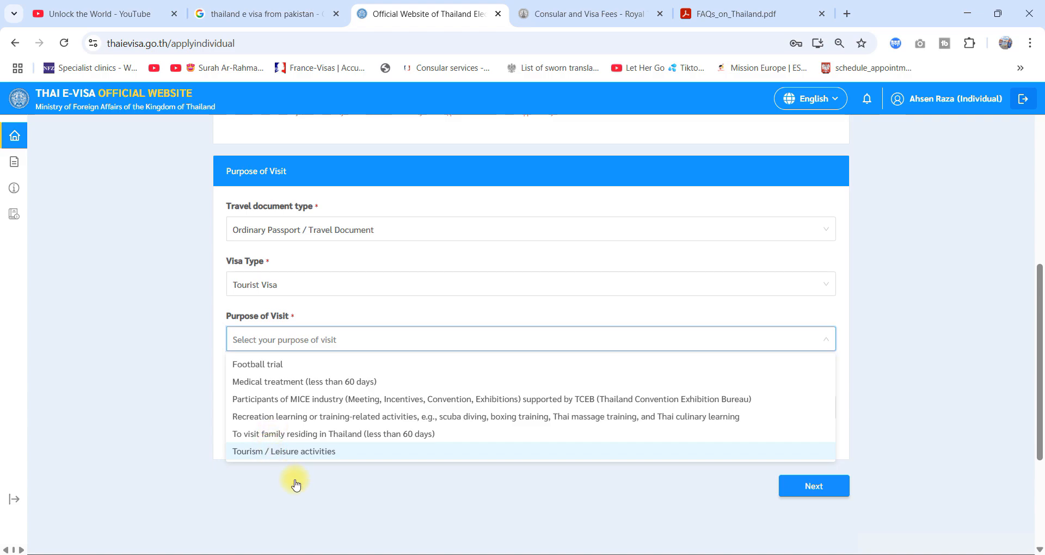
left_click(294, 453)
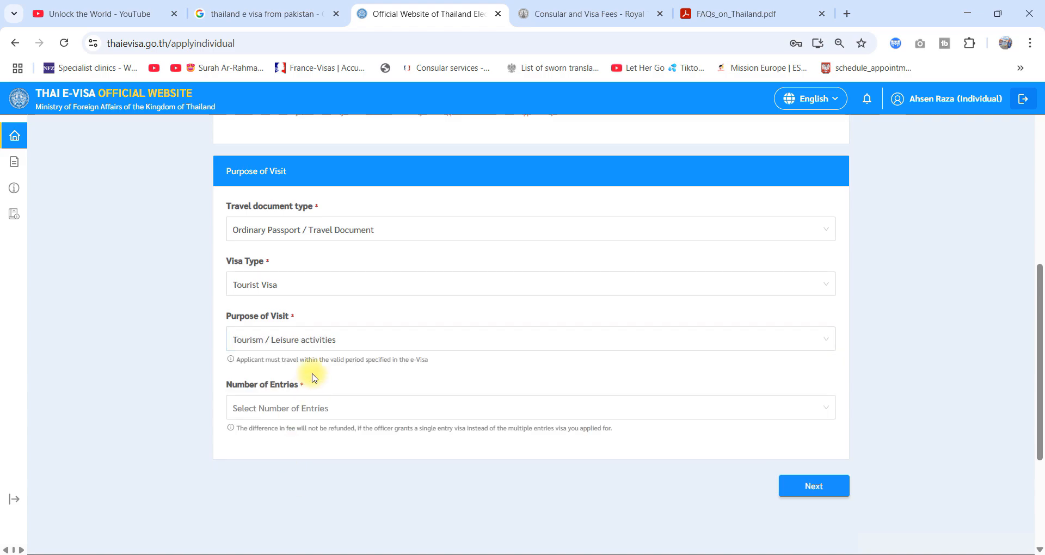
scroll(342, 370, "down", 1)
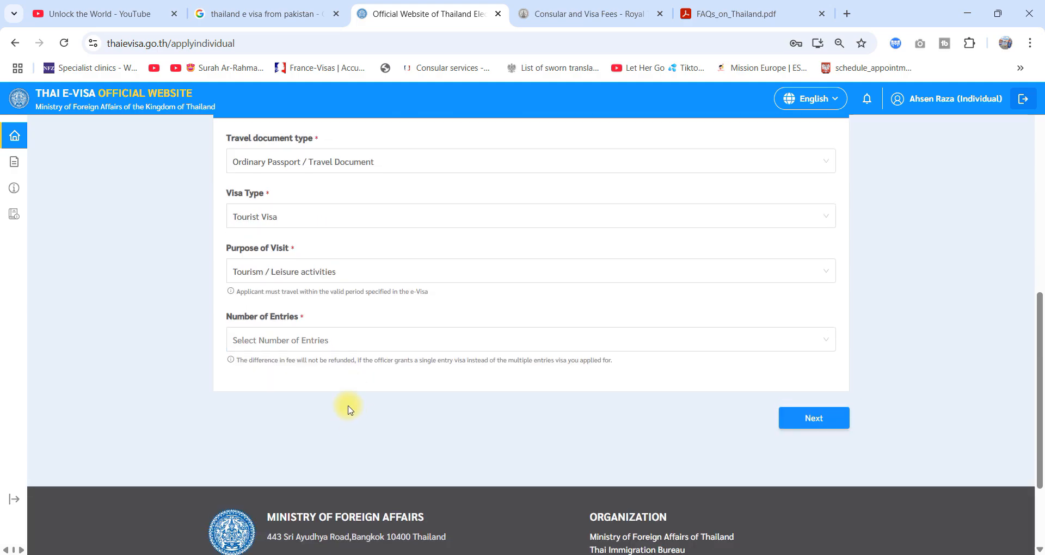
Set the number of entries to Single and continue to the applicant information stage
left_click(332, 348)
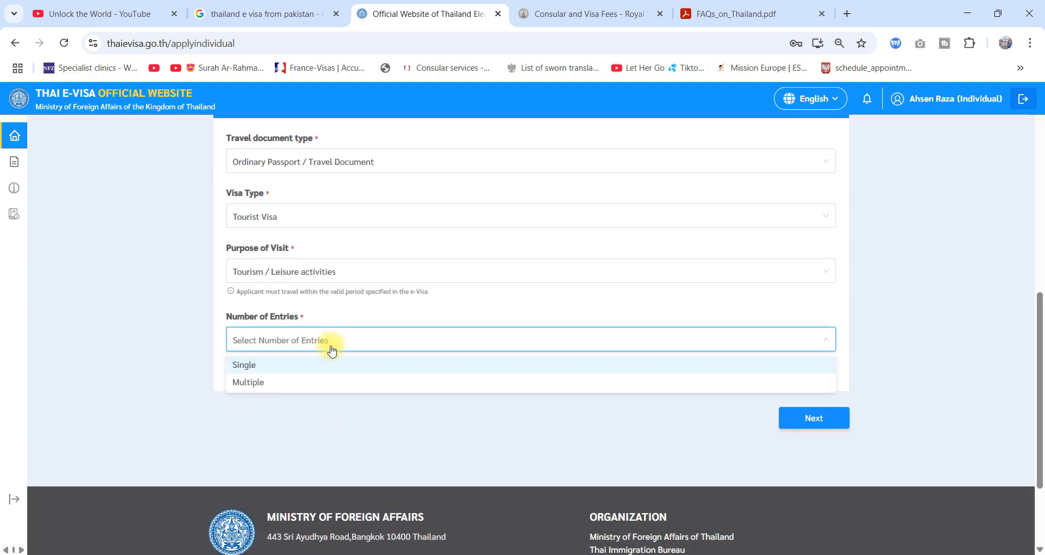
left_click(248, 370)
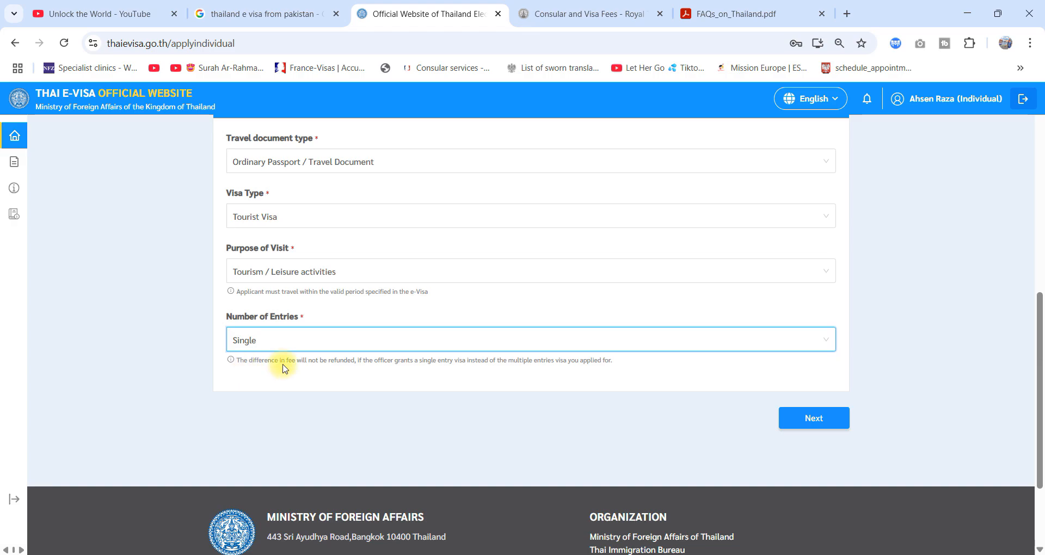
left_click(806, 416)
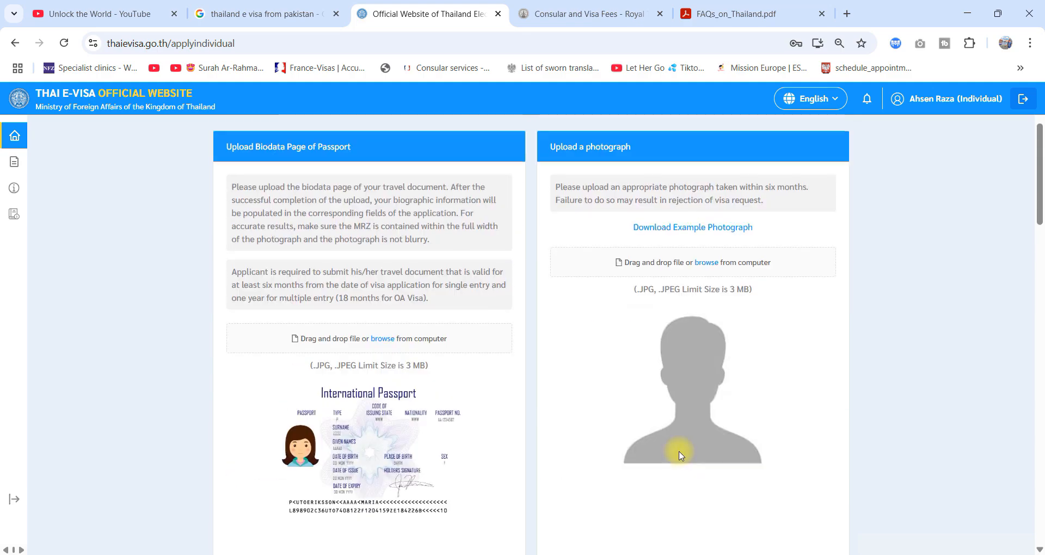
Upload the applicant's photograph and view the example photograph sheet for acceptable and unacceptable photos
scroll(680, 456, "down", 2)
scroll(548, 361, "up", 4)
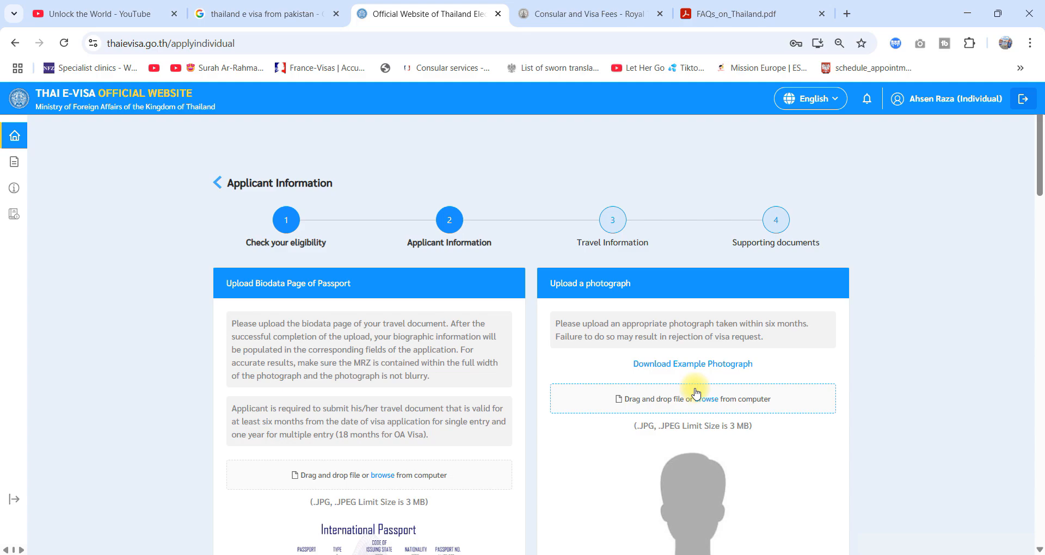
left_click(697, 393)
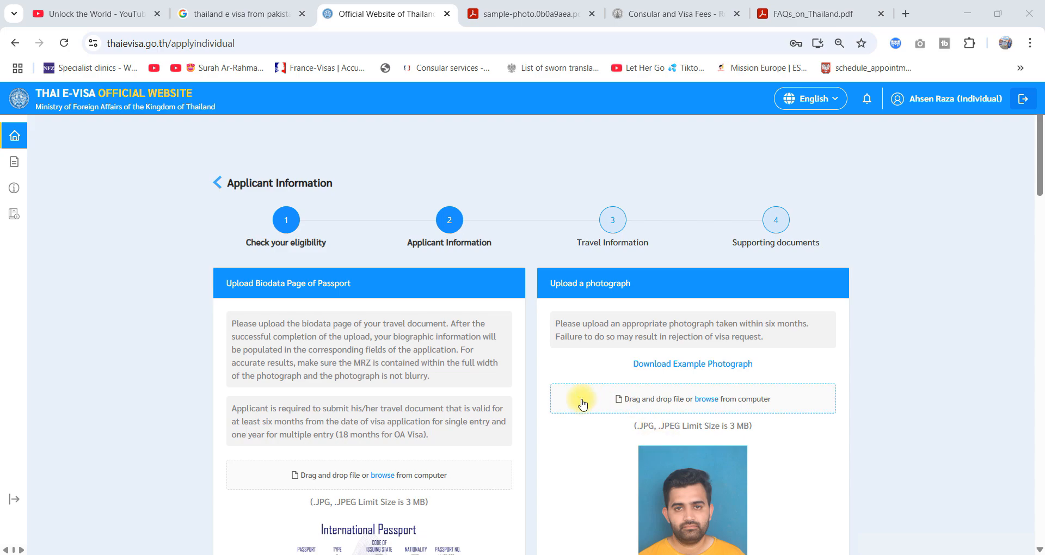
scroll(602, 387, "down", 1)
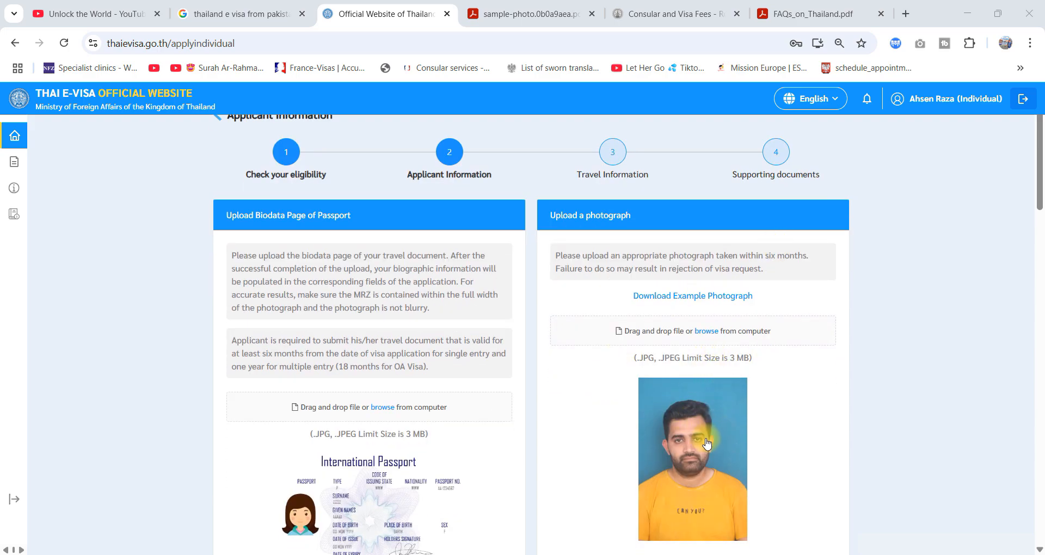
left_click(509, 13)
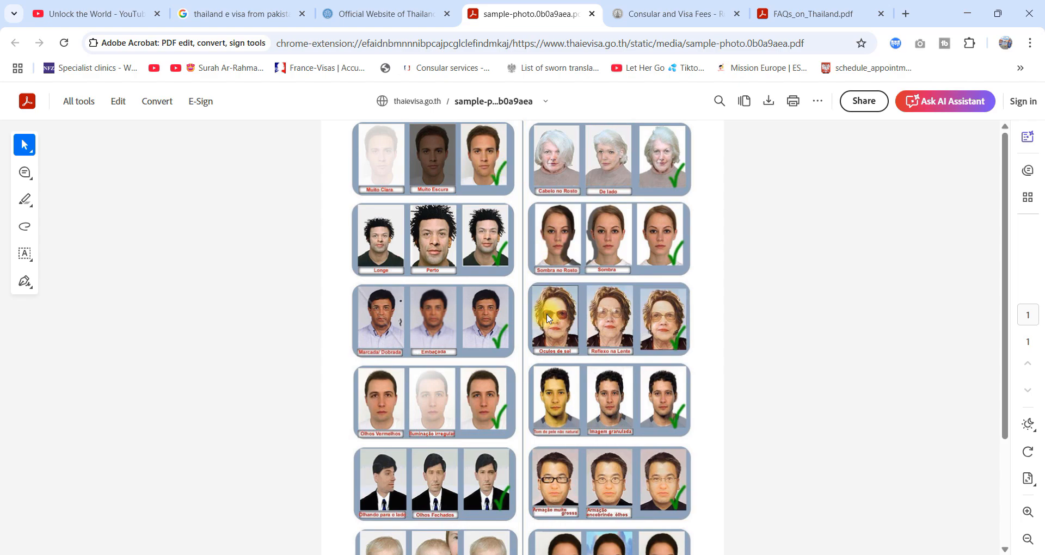
left_click(381, 14)
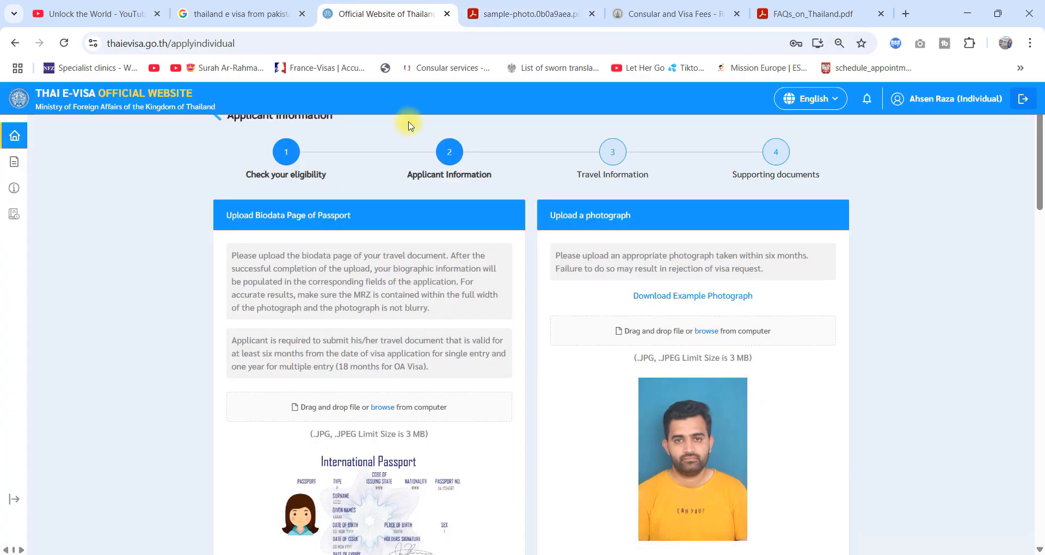
Upload the scanned passport biodata page and decline adding the captured passport information to the application
scroll(478, 424, "down", 3)
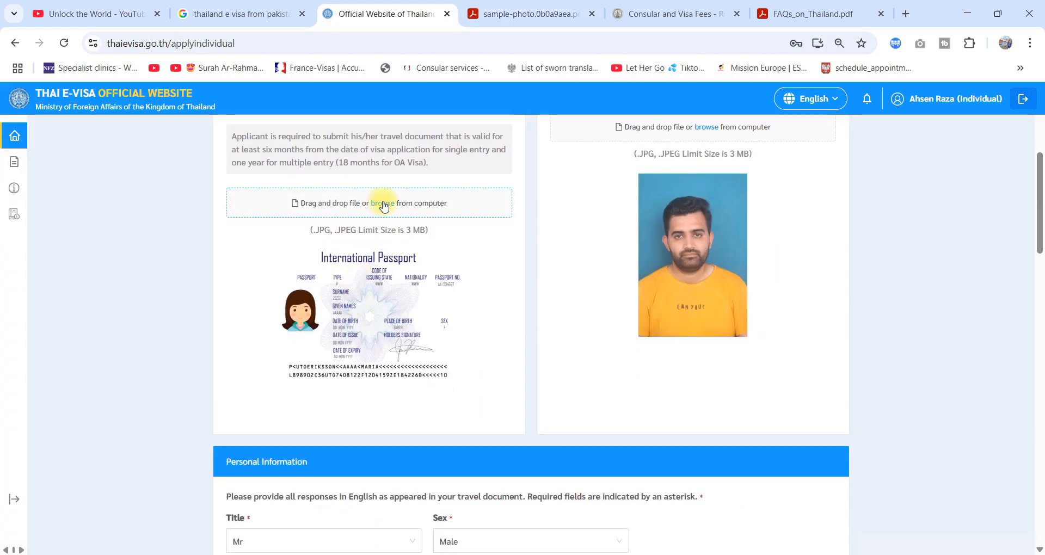
left_click(382, 204)
scroll(441, 180, "down", 6)
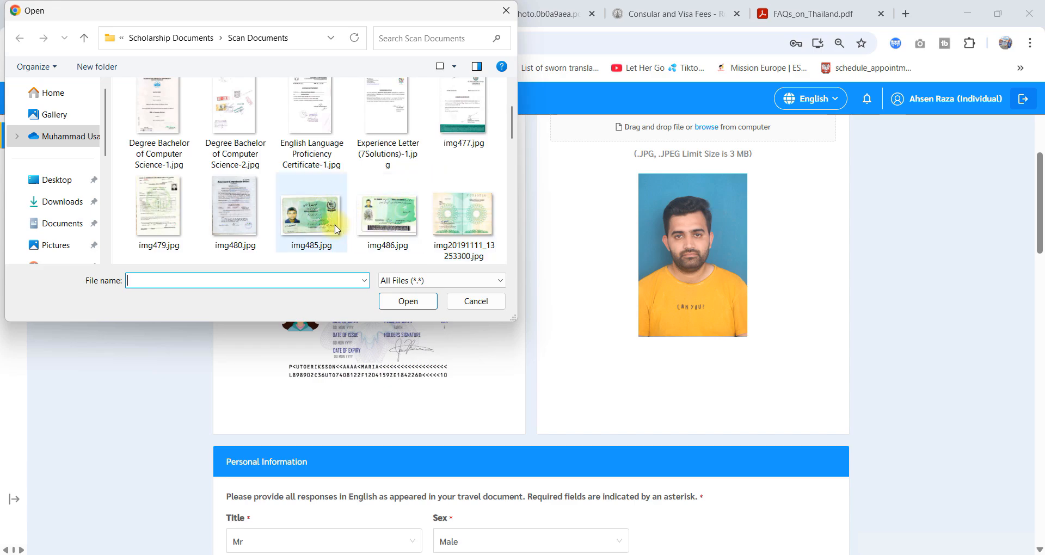
left_click(387, 218)
left_click(427, 302)
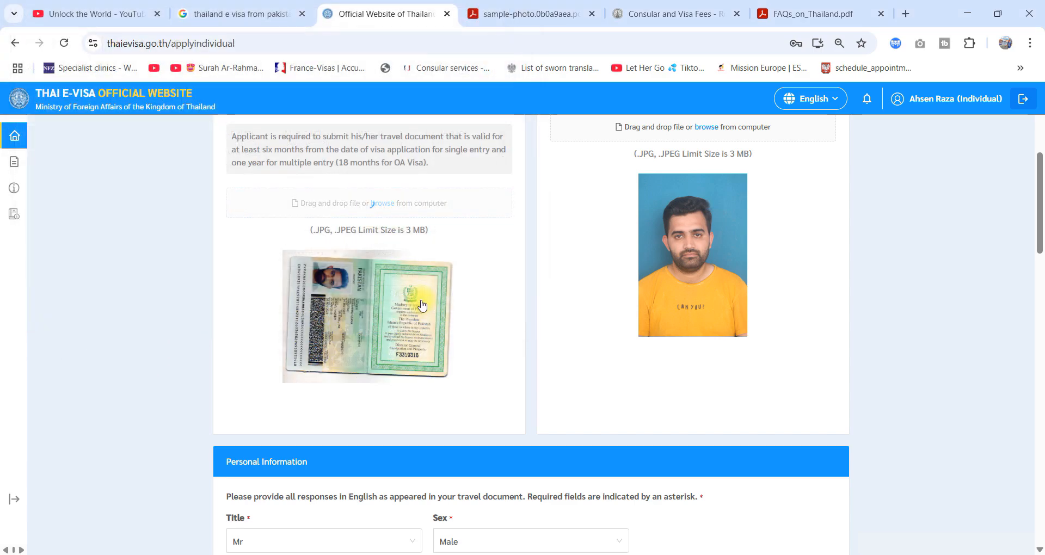
scroll(422, 305, "down", 4)
scroll(422, 305, "down", 1)
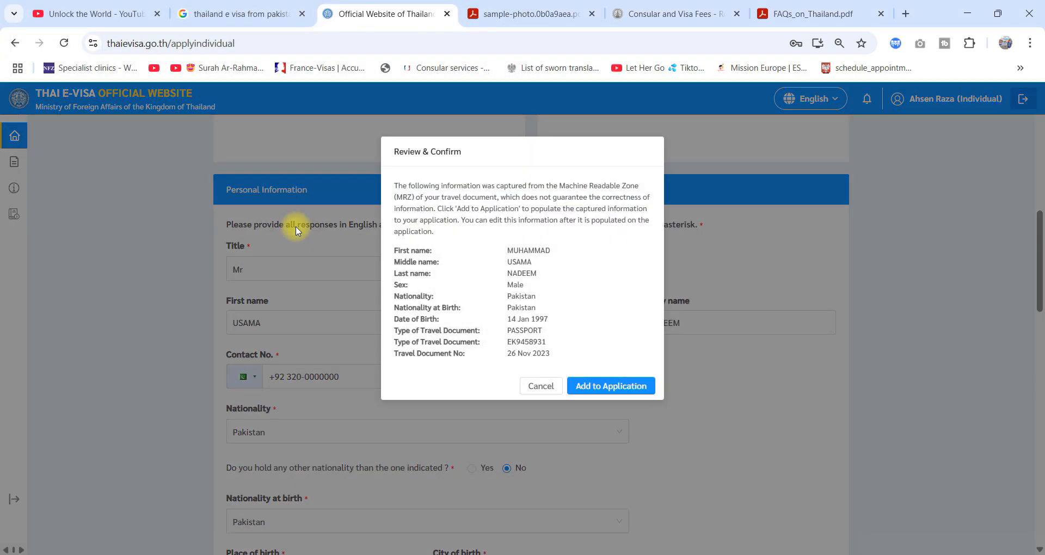
left_click(543, 386)
Review the personal information, travel document, address and employment sections, including the question on whether the permanent and current addresses match
scroll(250, 158, "down", 6)
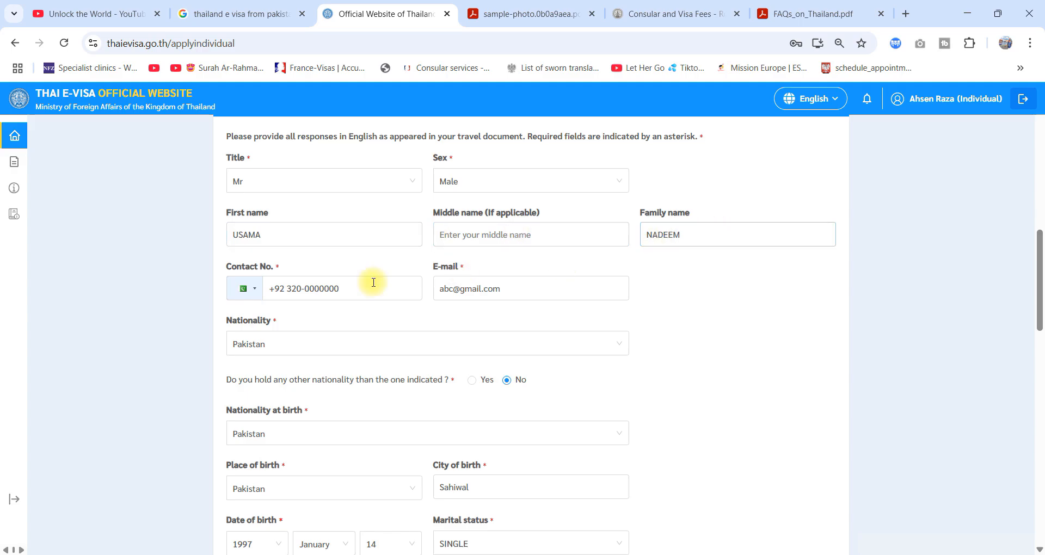
scroll(378, 294, "down", 4)
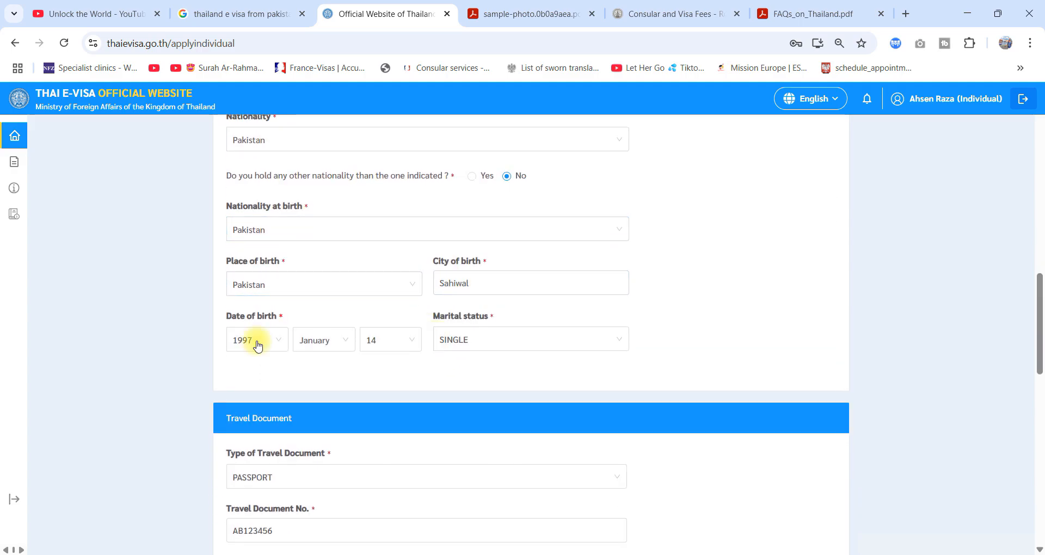
scroll(501, 305, "down", 4)
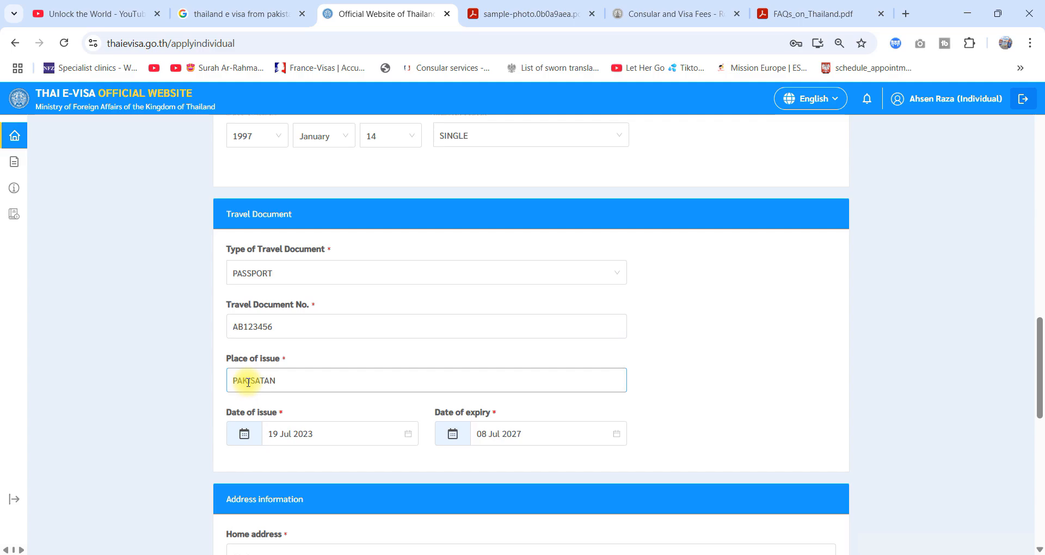
scroll(248, 382, "down", 1)
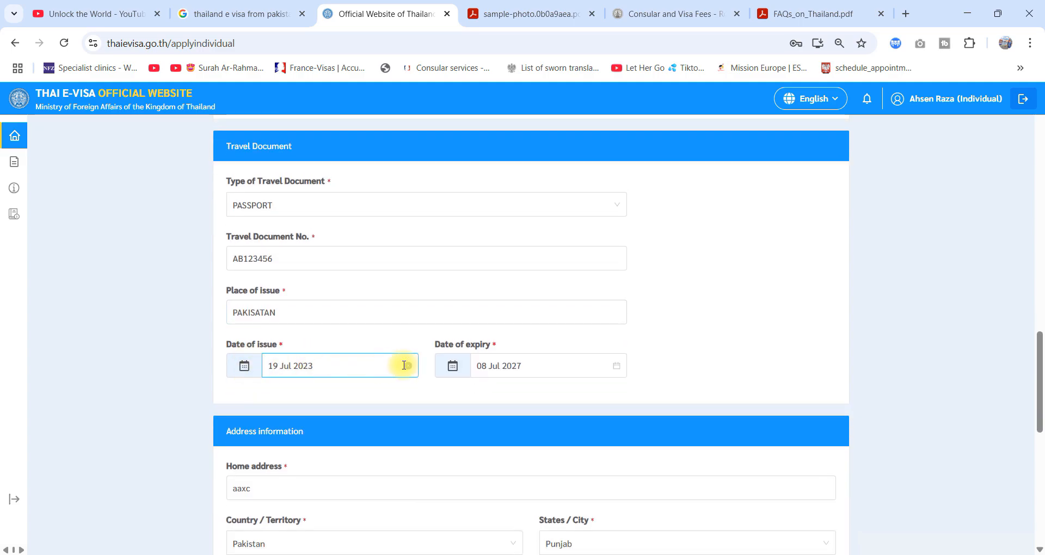
scroll(504, 415, "down", 1)
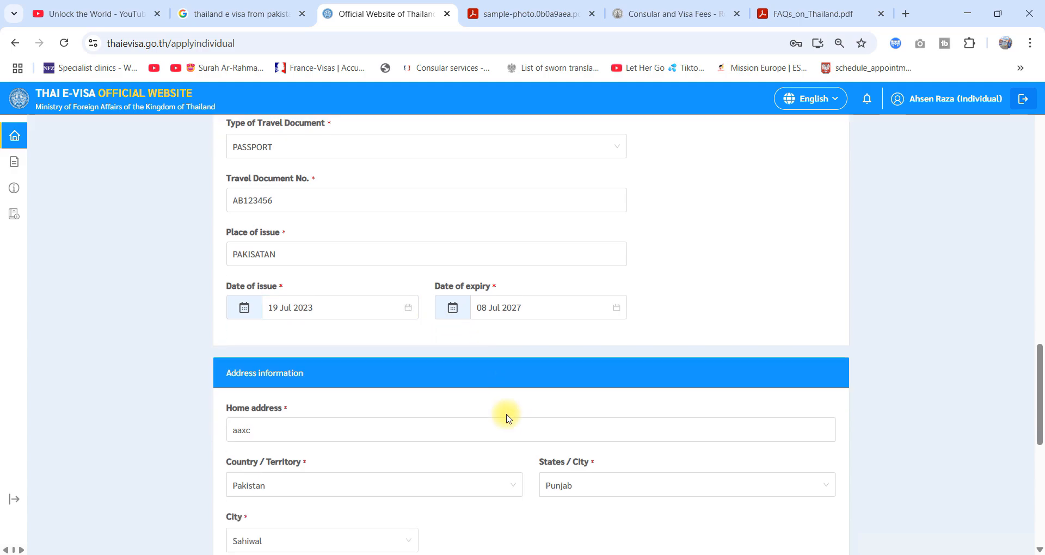
scroll(508, 414, "down", 2)
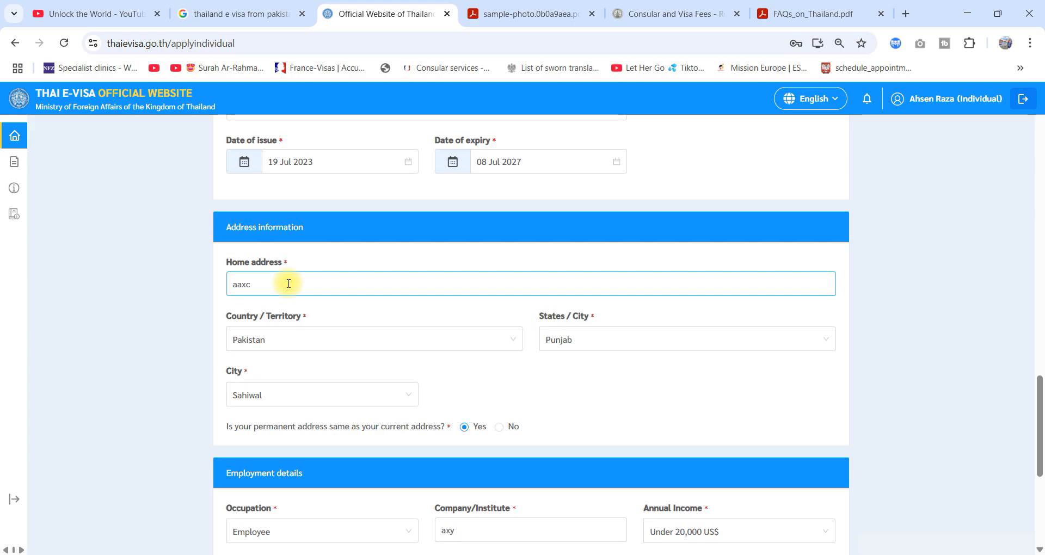
scroll(287, 281, "down", 2)
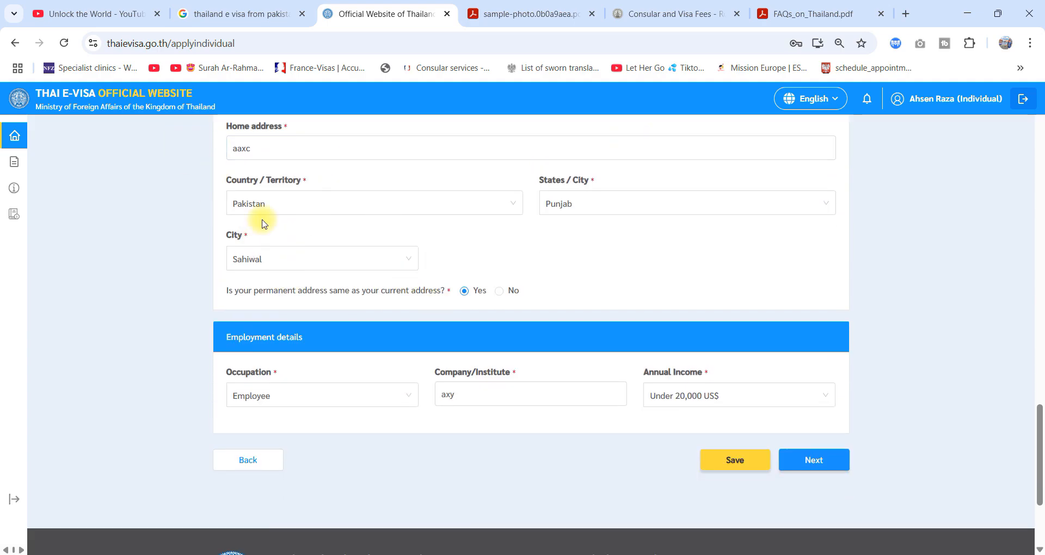
left_click_drag(227, 294, 443, 288)
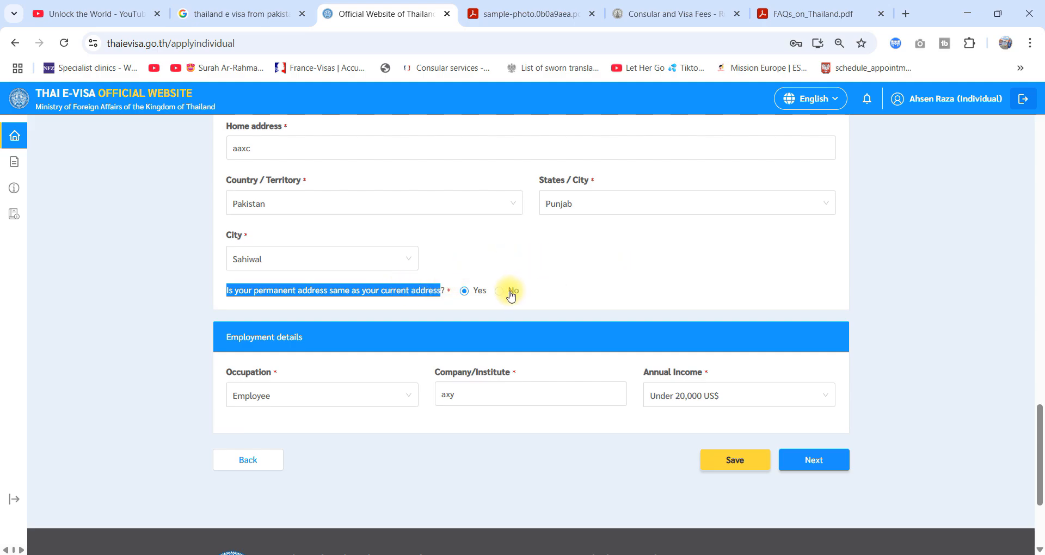
scroll(508, 295, "up", 1)
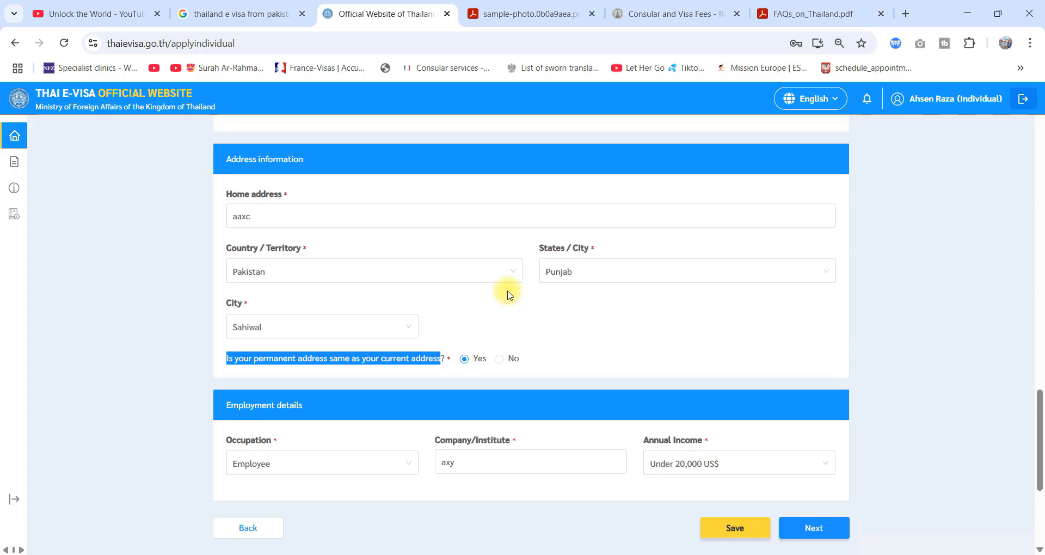
scroll(410, 294, "down", 2)
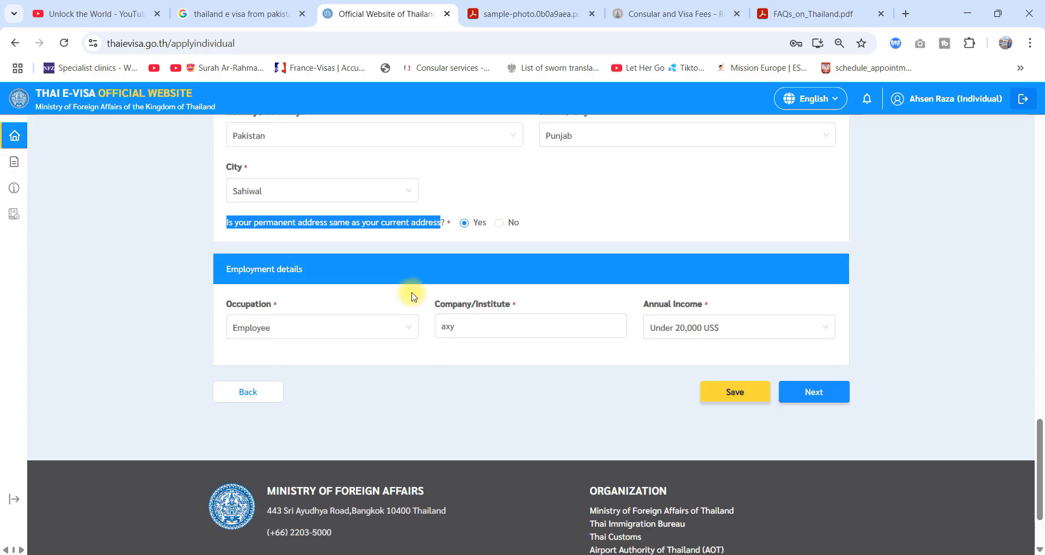
Set the occupation to Employee and the annual income to Under 20,000 US$ in the employment details
left_click(273, 336)
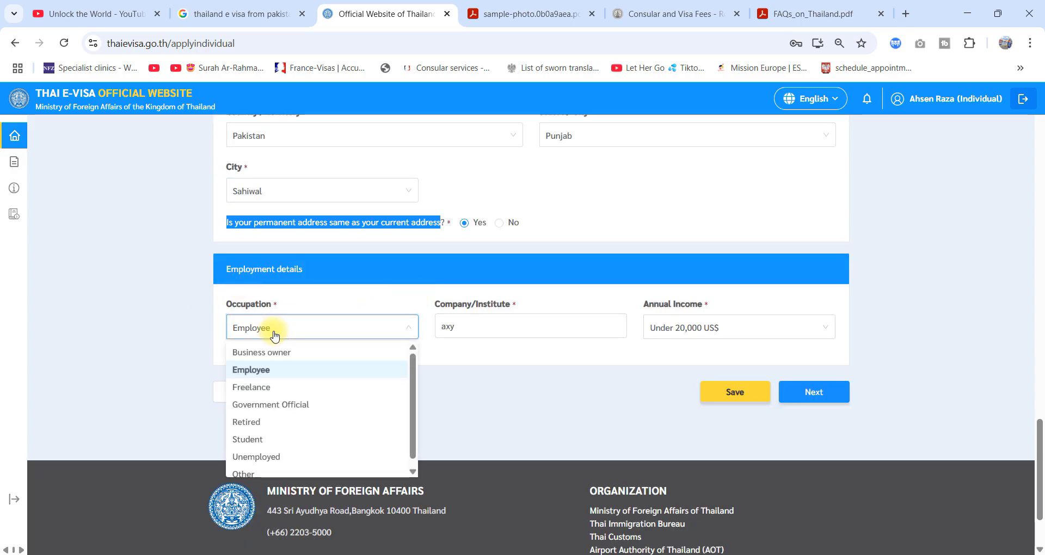
scroll(268, 402, "down", 1)
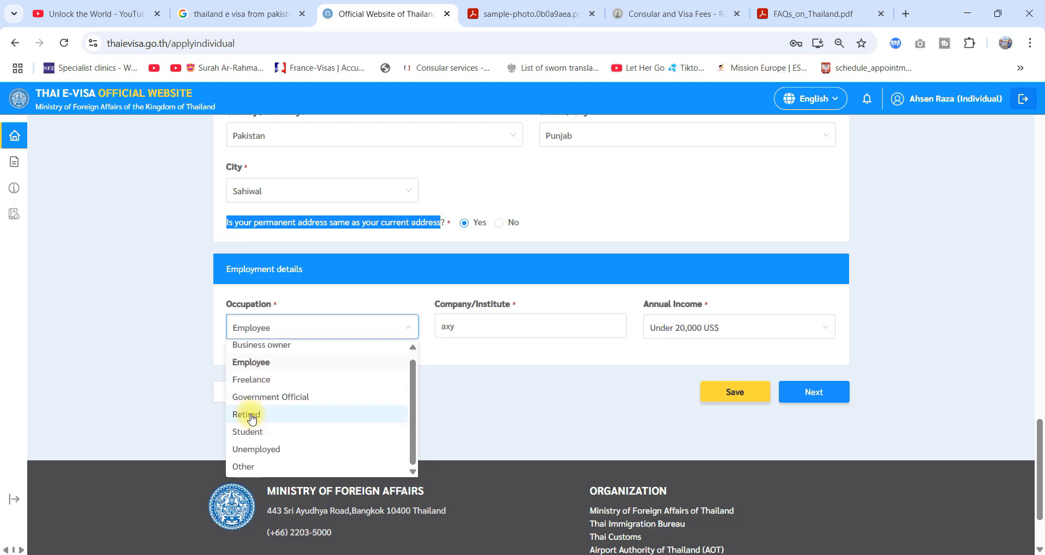
left_click(281, 368)
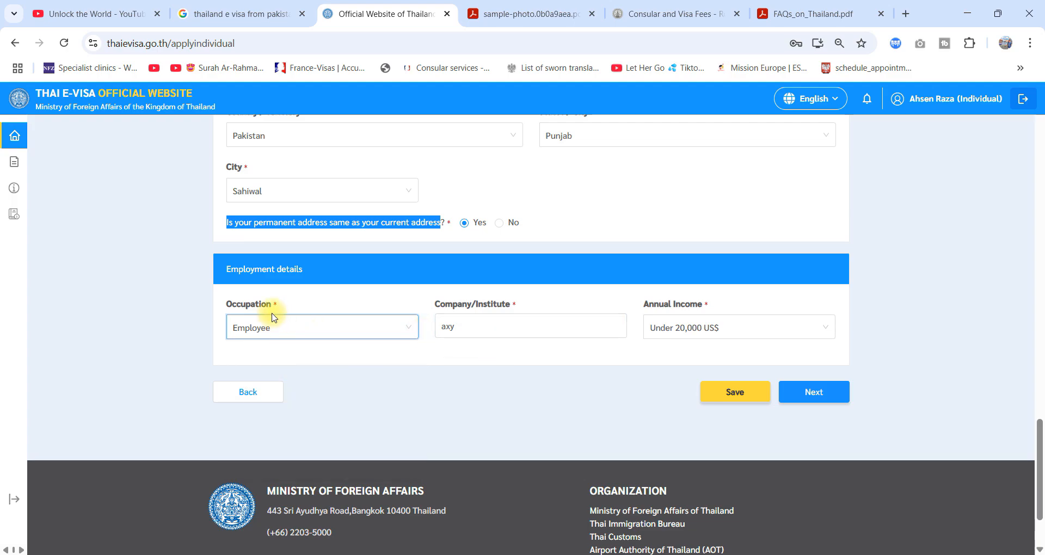
double_click(440, 326)
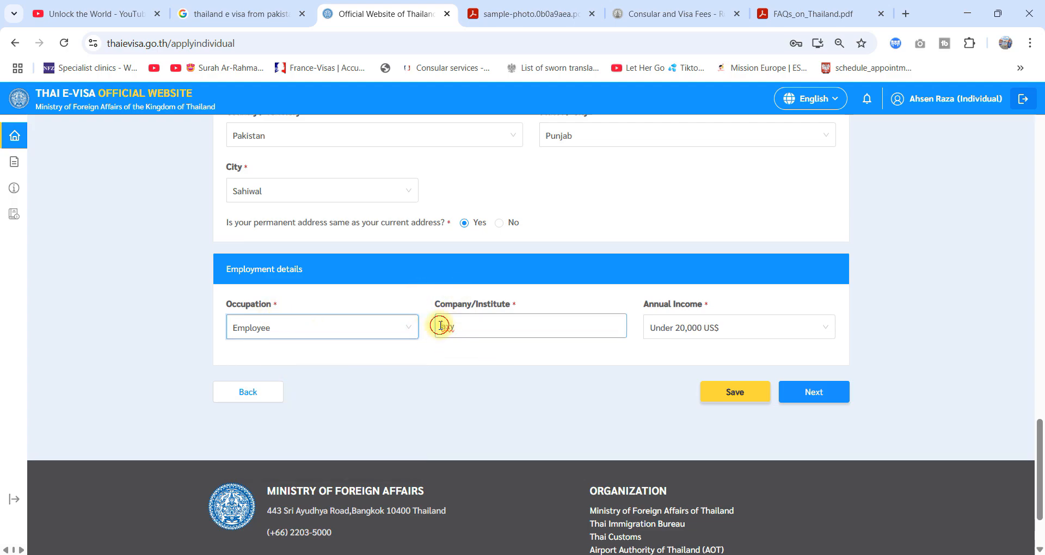
left_click(694, 330)
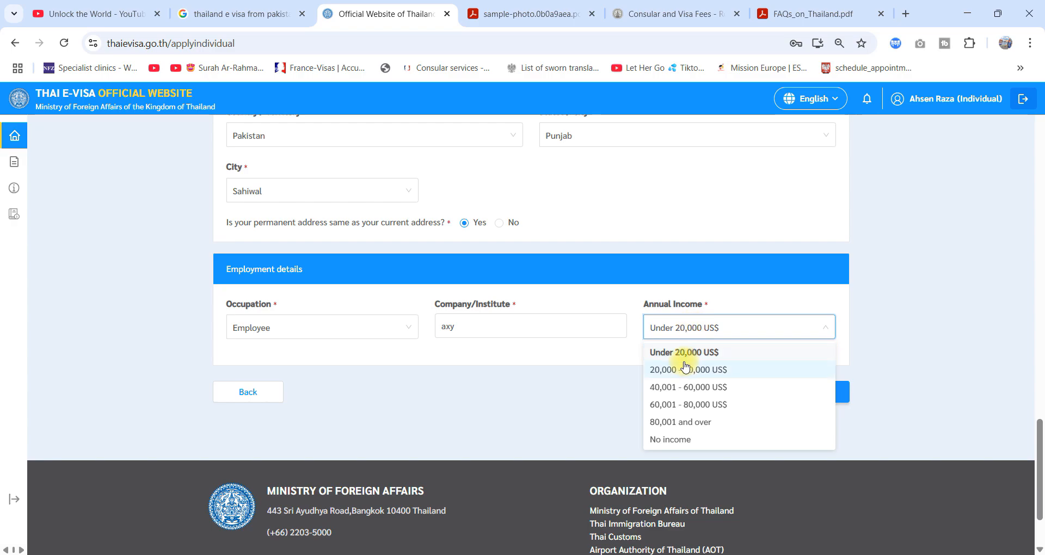
left_click(687, 354)
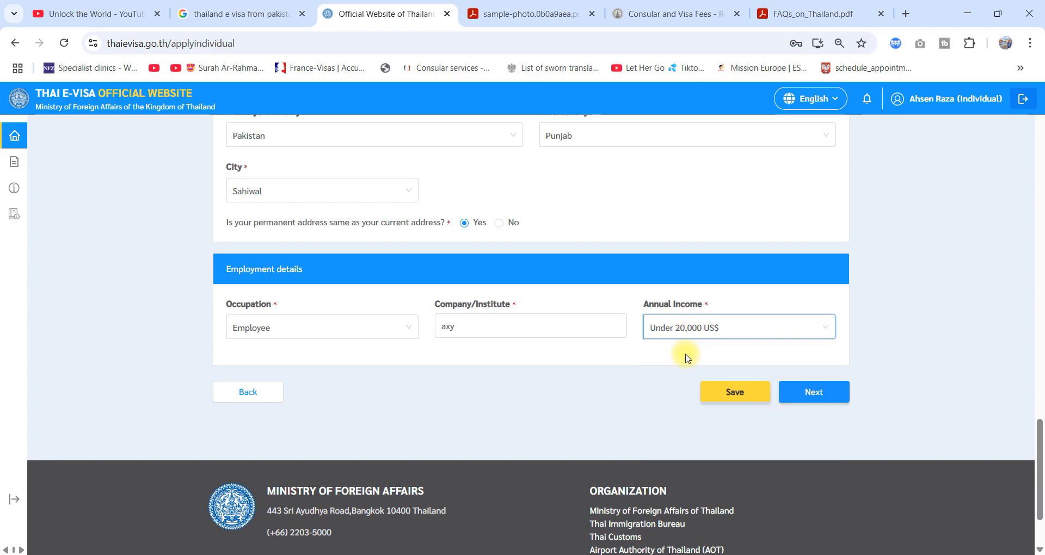
Save the application and continue to the travel information stage
left_click(735, 401)
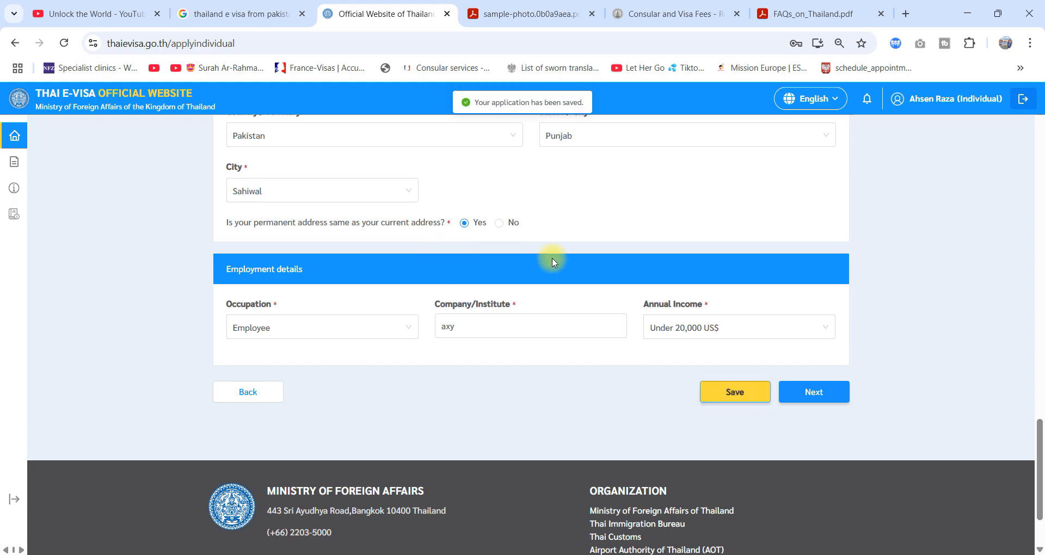
left_click(815, 389)
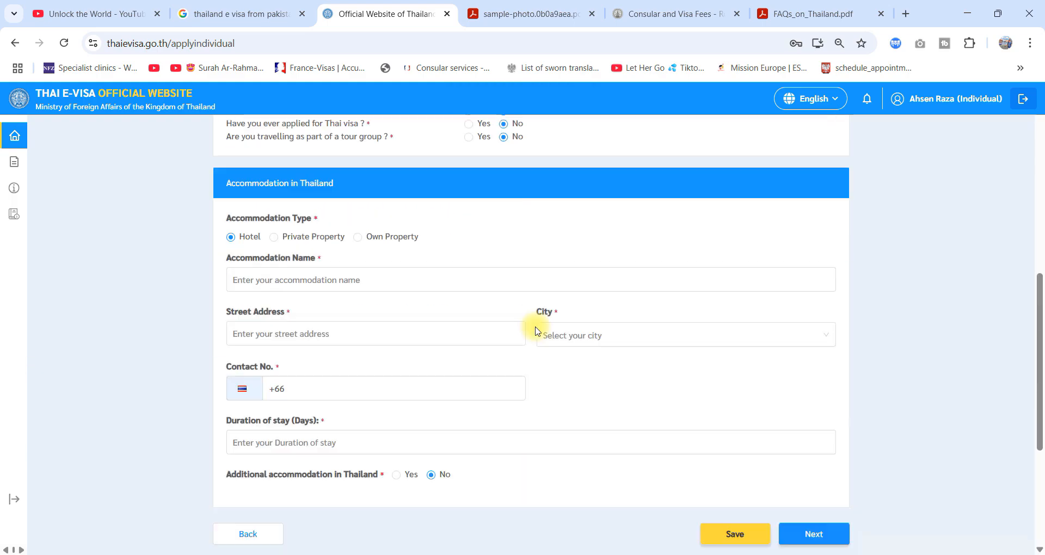
scroll(536, 329, "down", 2)
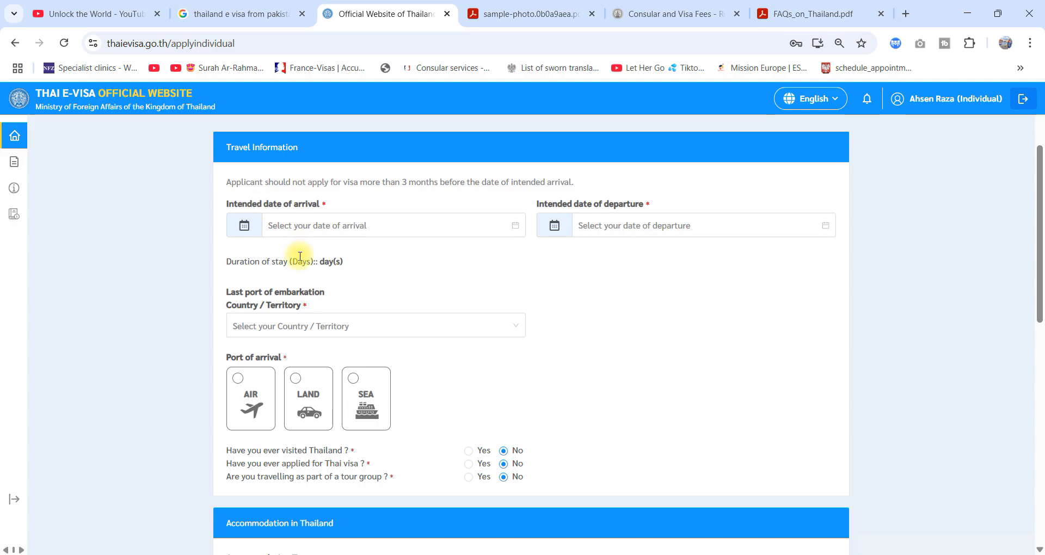
left_click(447, 232)
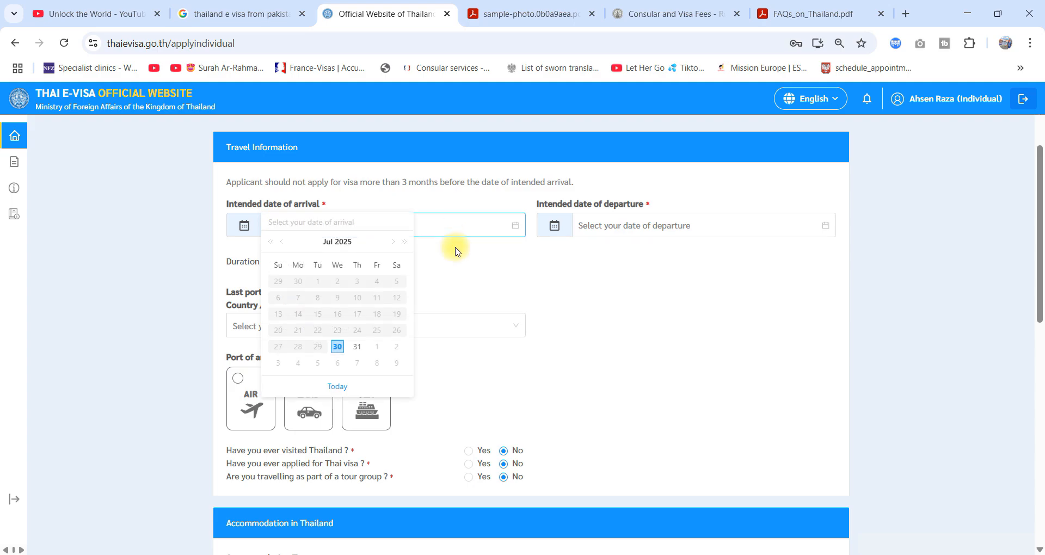
left_click(404, 242)
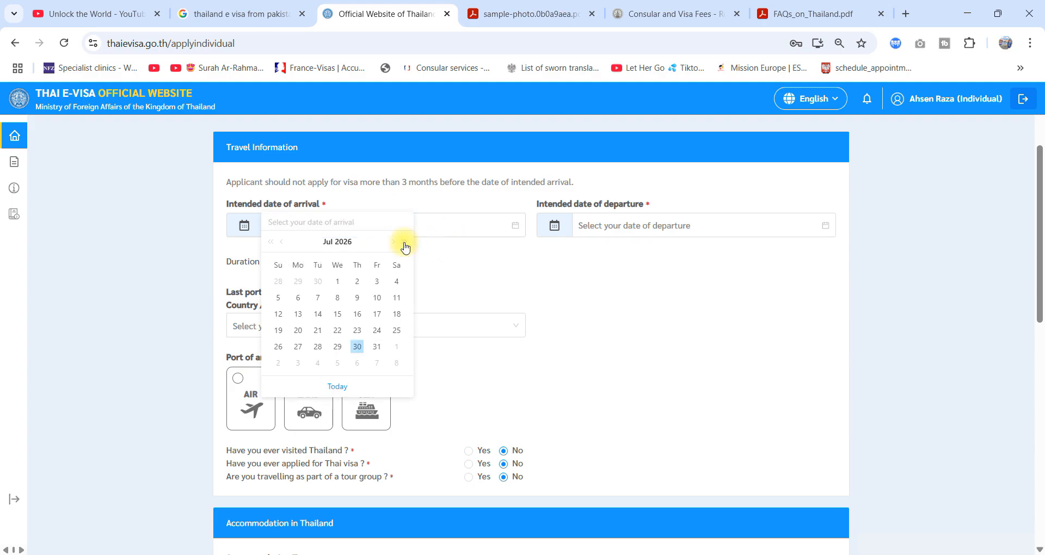
left_click(405, 181)
left_click_drag(395, 183, 437, 188)
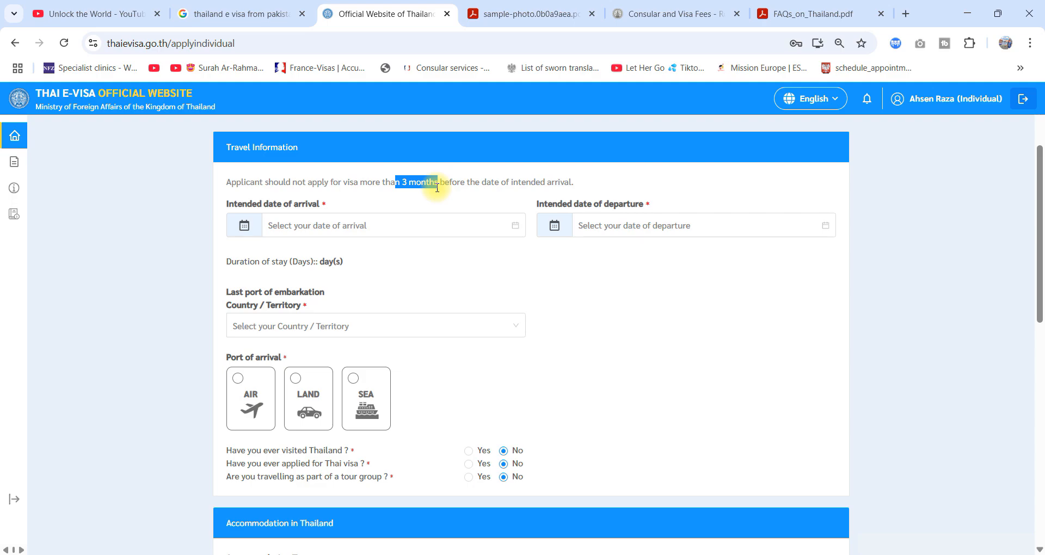
Set the intended date of arrival to 02 Oct 2025 in the travel information
left_click(512, 228)
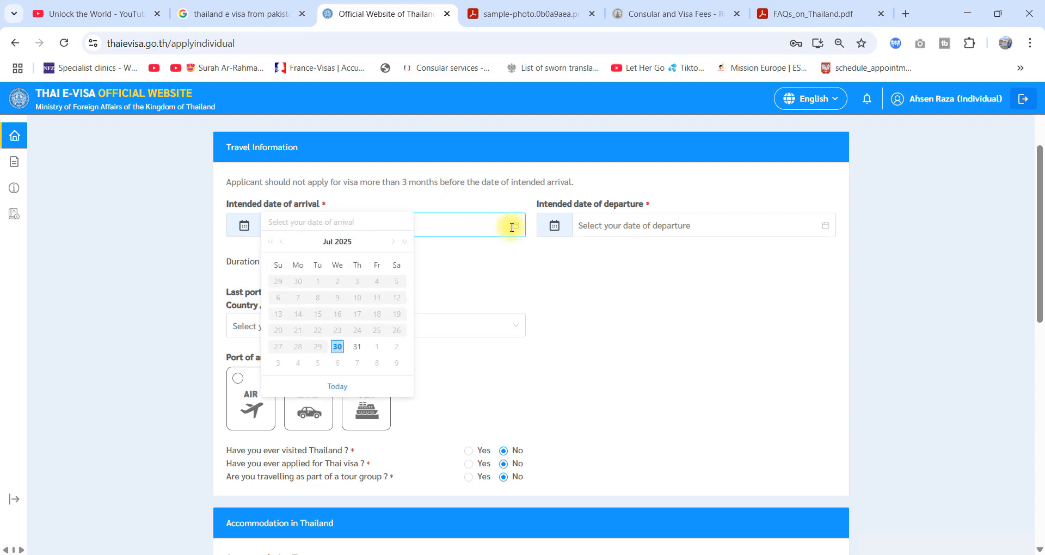
left_click(405, 241)
left_click(406, 242)
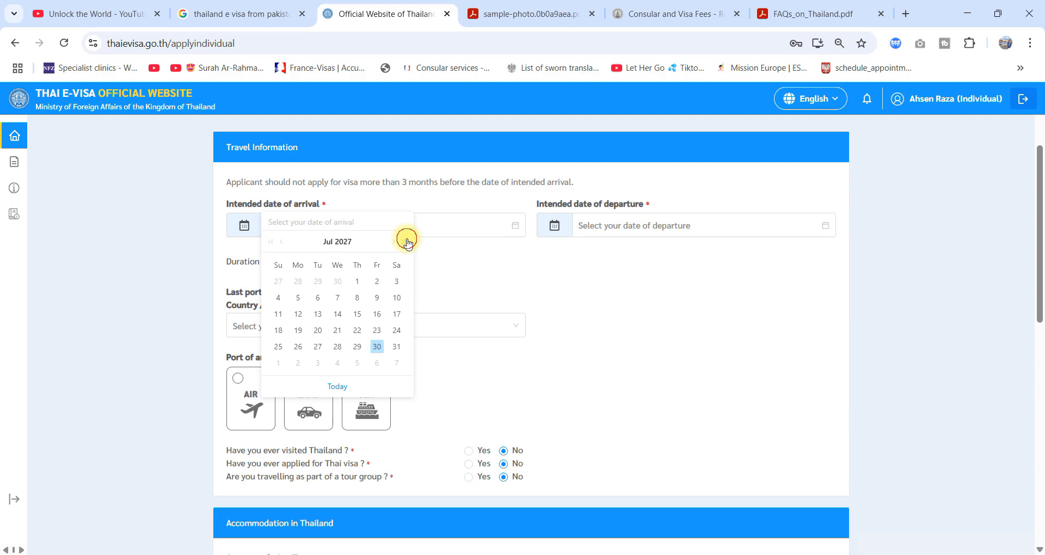
left_click(271, 242)
left_click(271, 242)
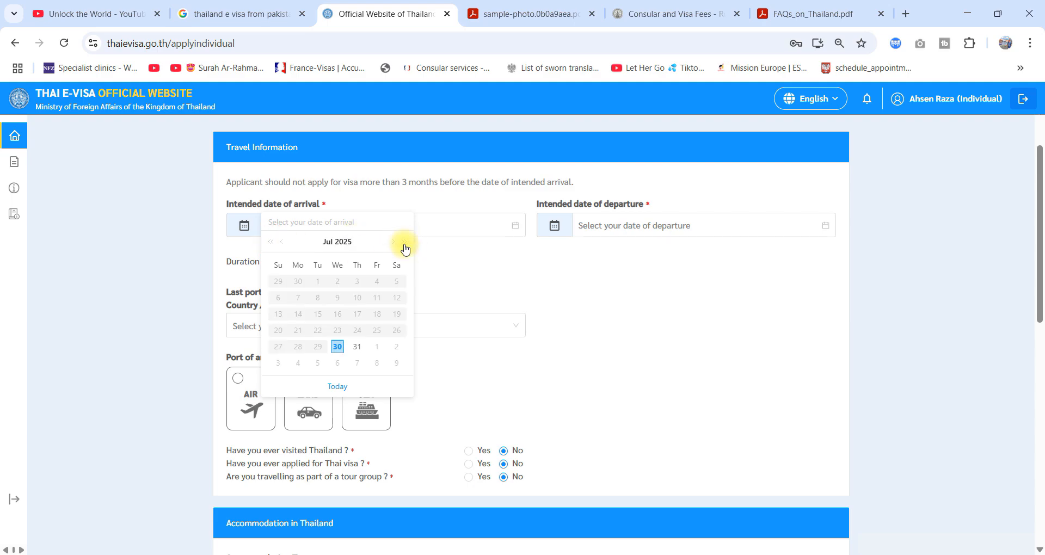
left_click(393, 242)
left_click(393, 242)
left_click(393, 242)
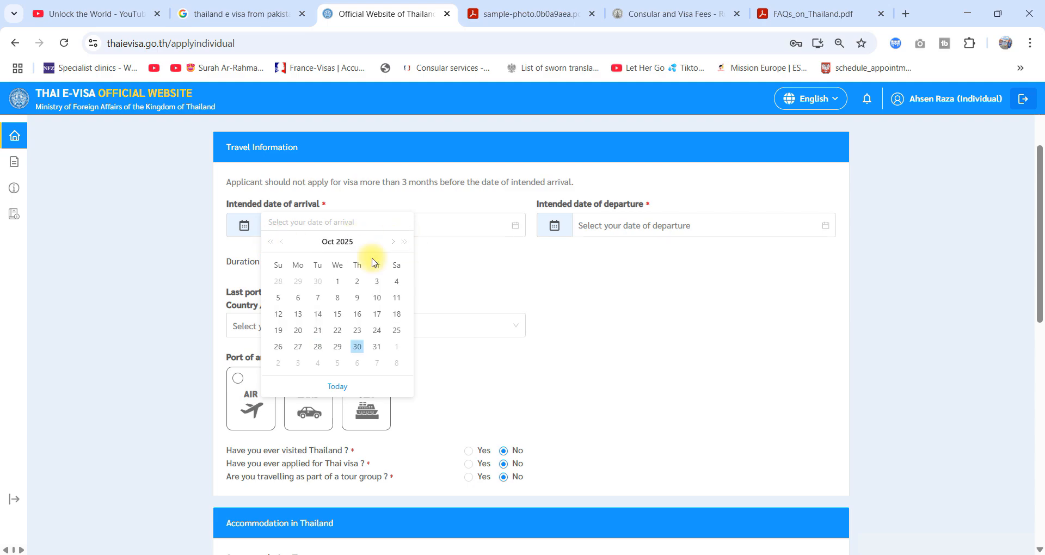
left_click(357, 281)
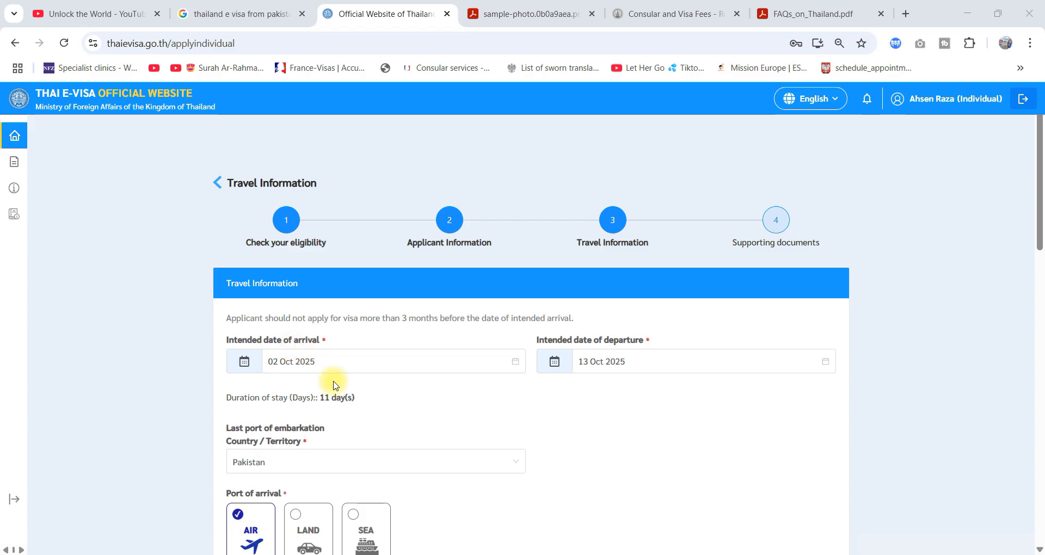
Review the rule on how early to apply before arrival, and check the intended date of departure in its calendar
left_click_drag(402, 318, 438, 319)
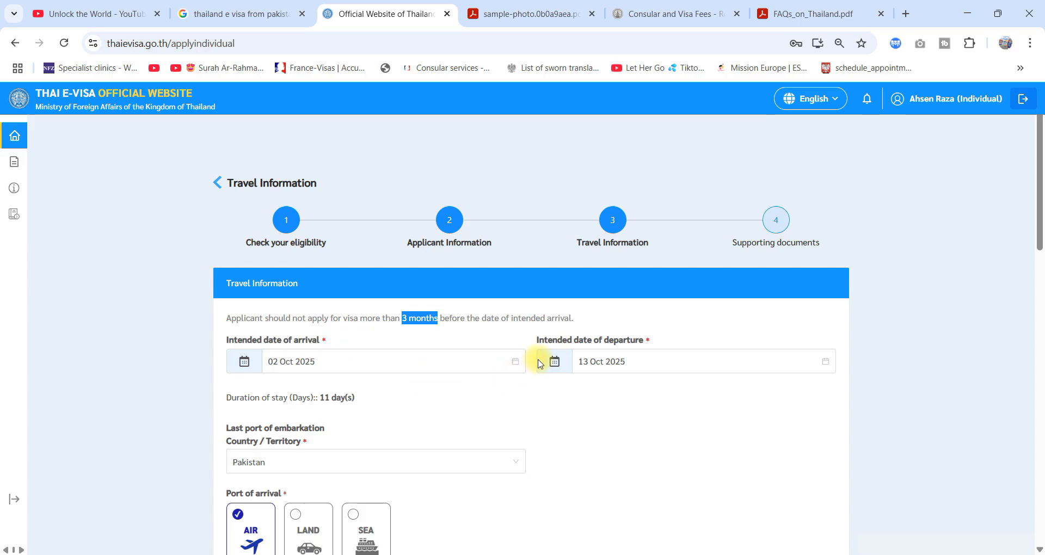
left_click_drag(551, 341, 643, 346)
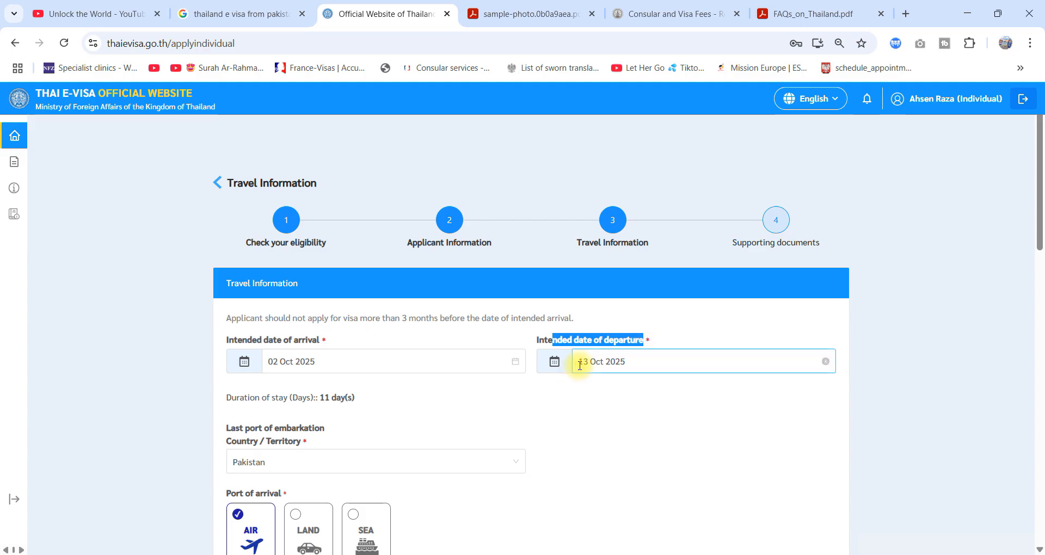
left_click_drag(578, 363, 811, 365)
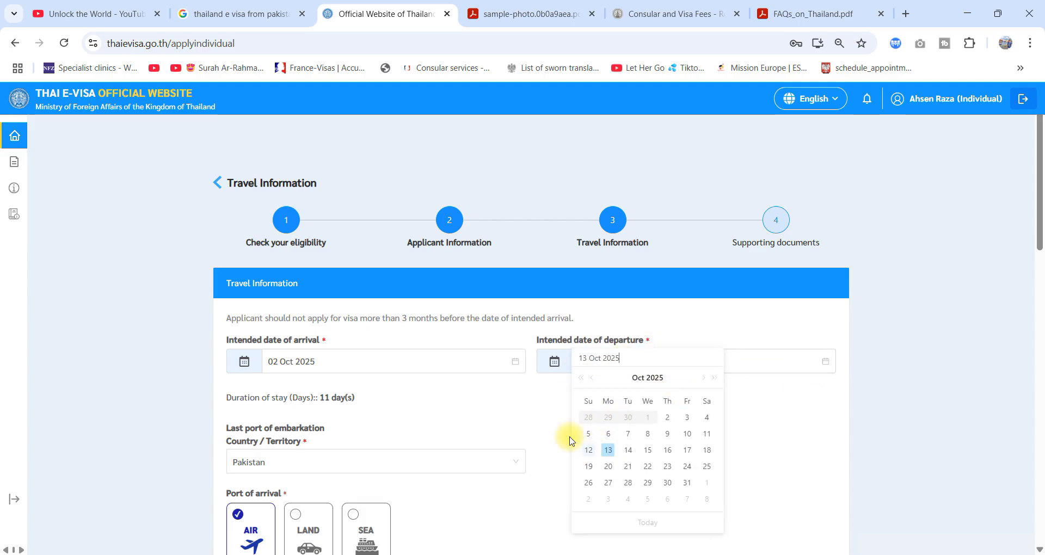
left_click(551, 415)
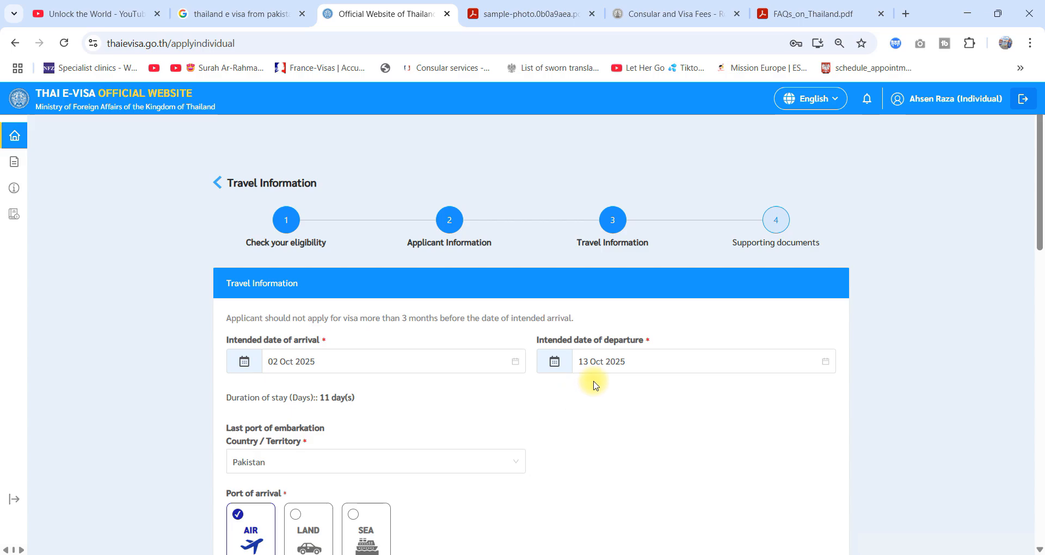
Choose Schedule (Commercial) as the mode of transport for the arrival by air
scroll(595, 380, "down", 4)
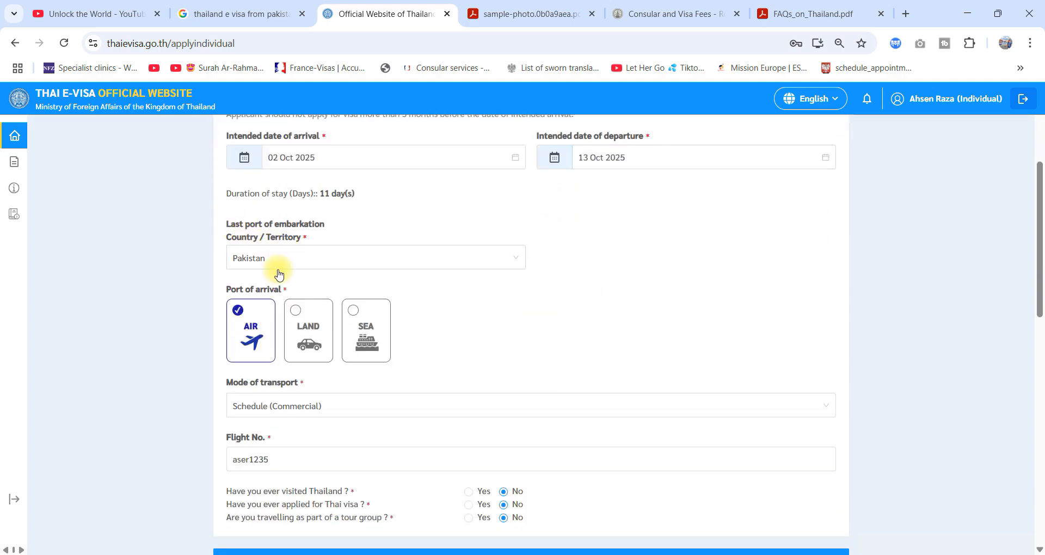
scroll(280, 339, "down", 2)
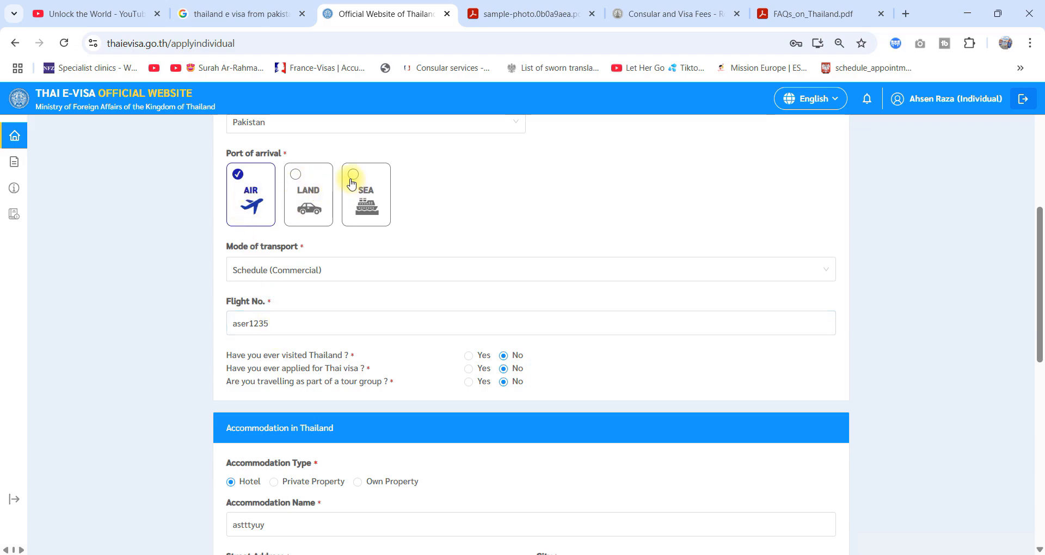
left_click(292, 272)
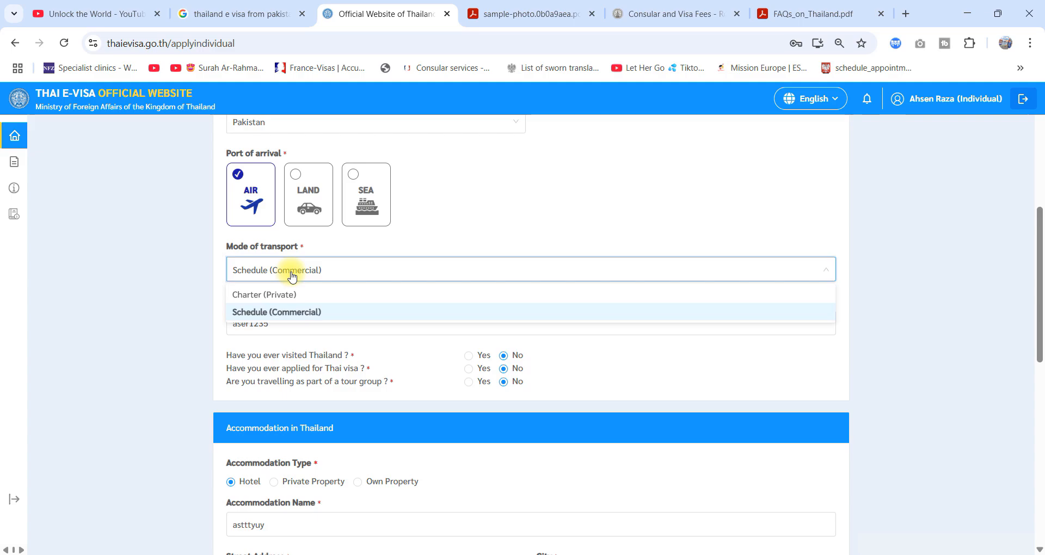
left_click(303, 314)
Review the flight number, the travel history questions, and the accommodation type, name and street address
scroll(303, 314, "down", 2)
double_click(271, 187)
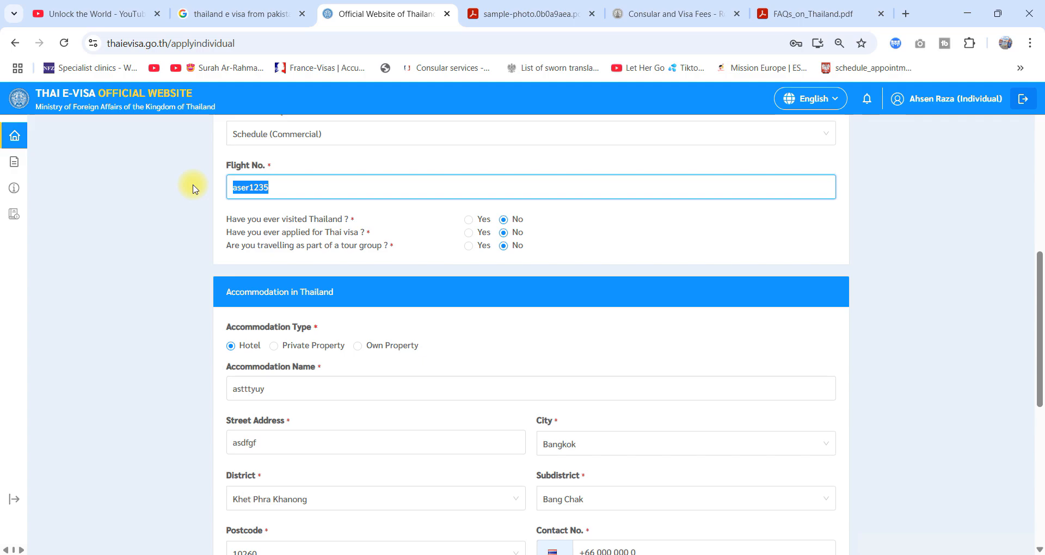
left_click_drag(270, 164, 223, 162)
left_click(258, 195)
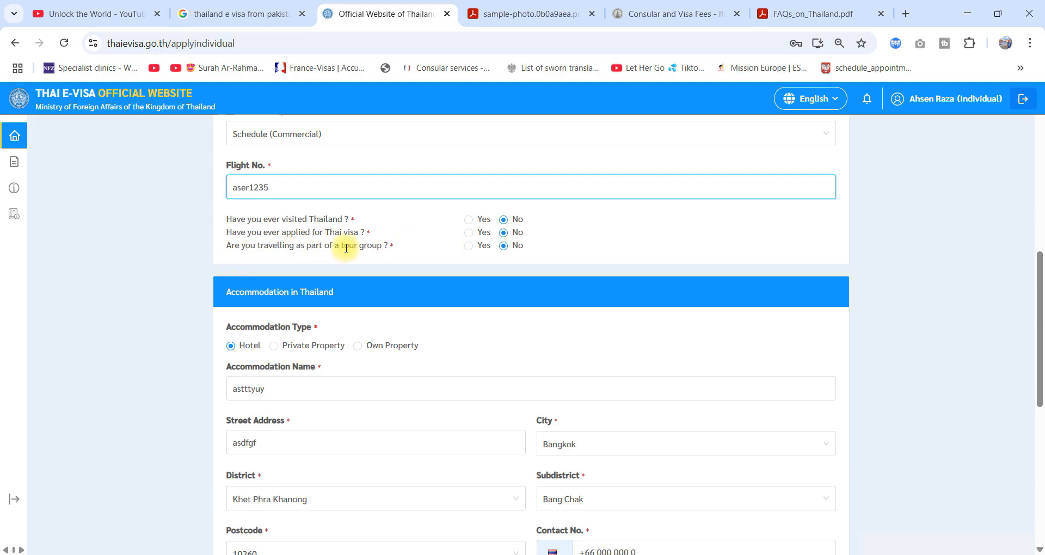
scroll(507, 263, "down", 1)
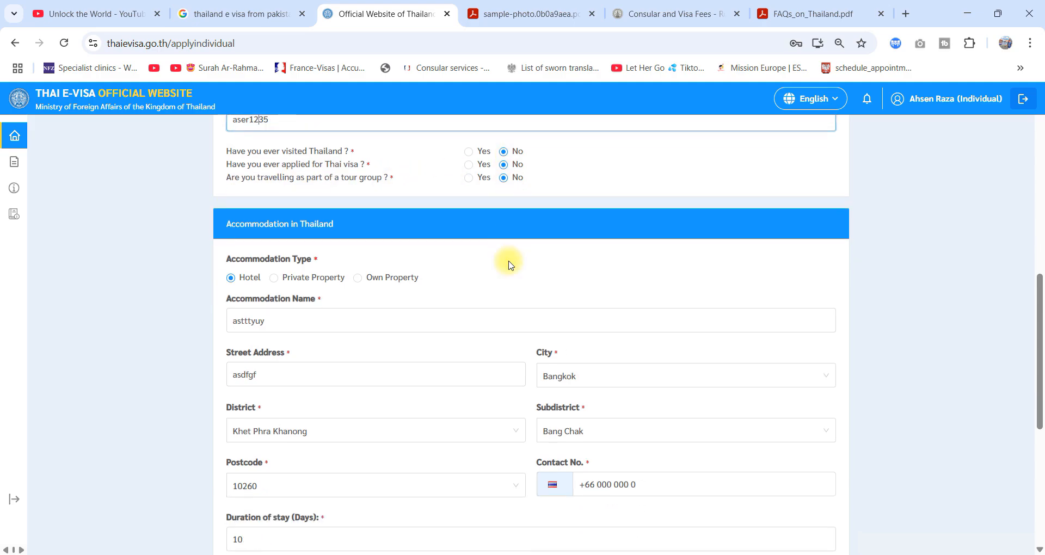
scroll(459, 189, "down", 1)
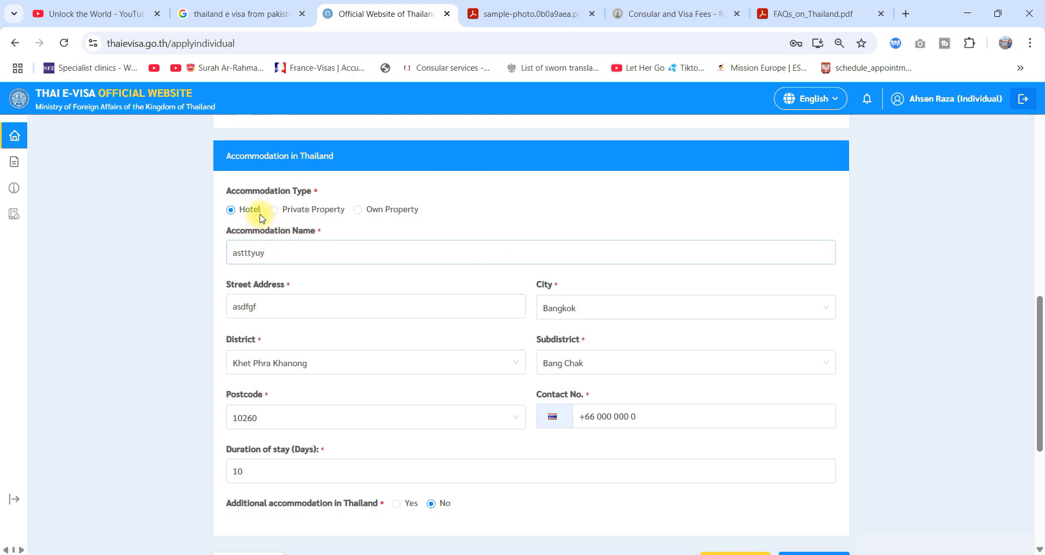
scroll(247, 199, "down", 1)
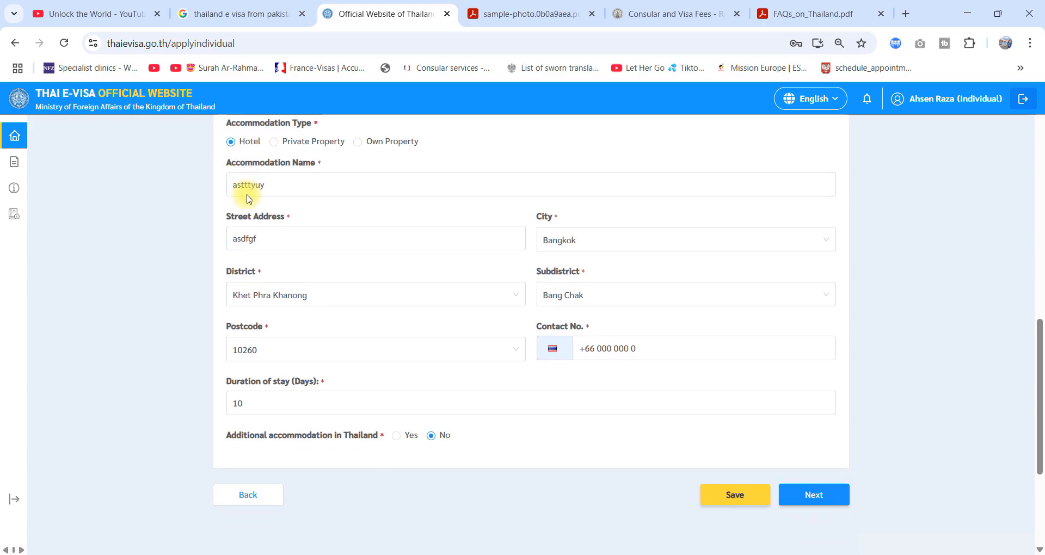
left_click_drag(272, 185, 220, 190)
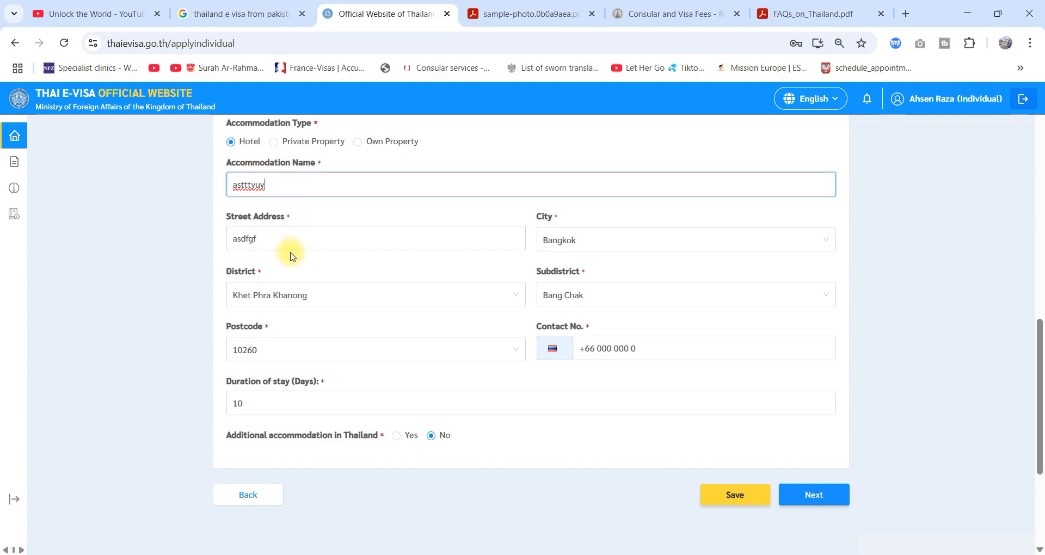
left_click_drag(289, 244, 177, 240)
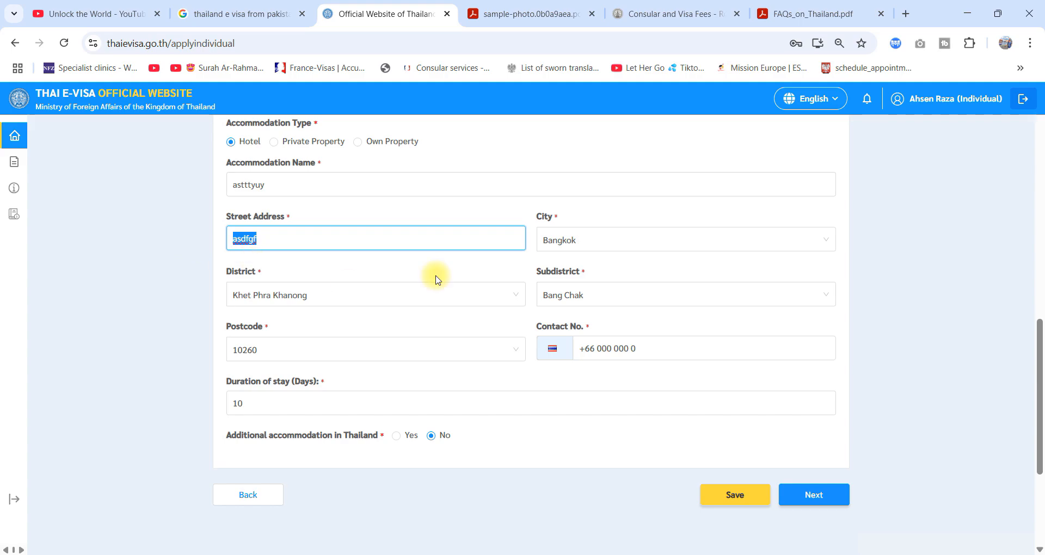
Set the accommodation's city to Bangkok and its district to Khet Phra Khanong
left_click(610, 242)
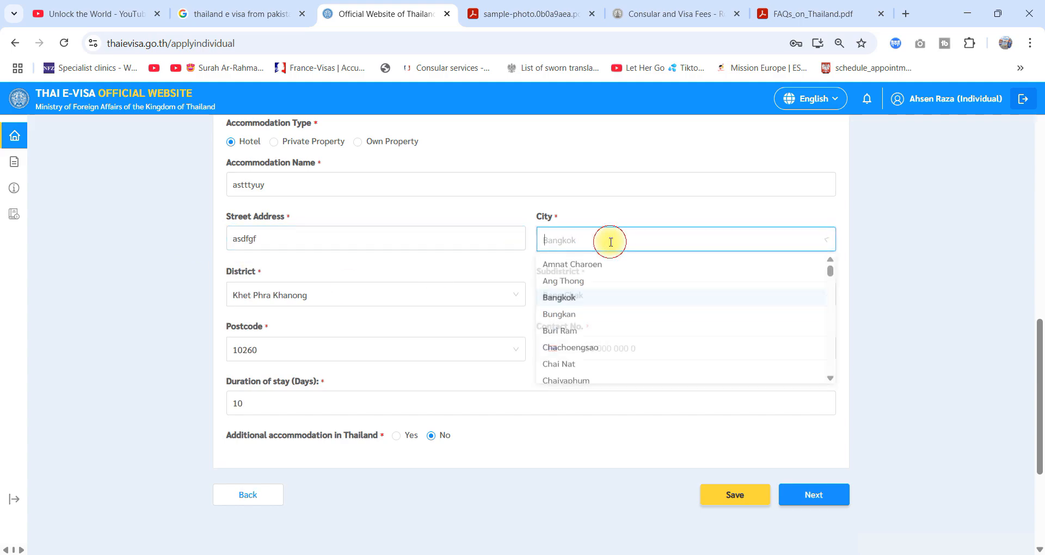
left_click(571, 300)
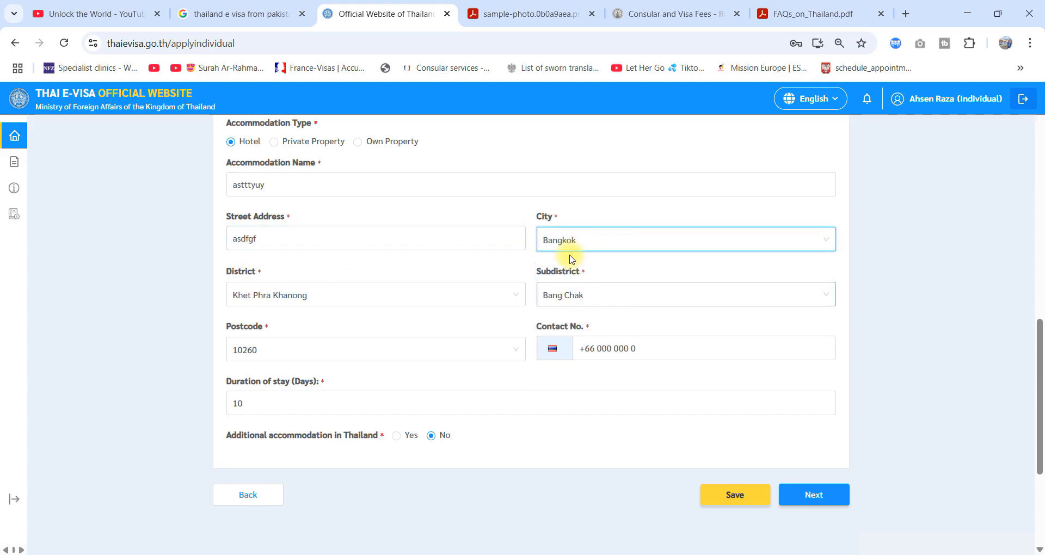
left_click(350, 288)
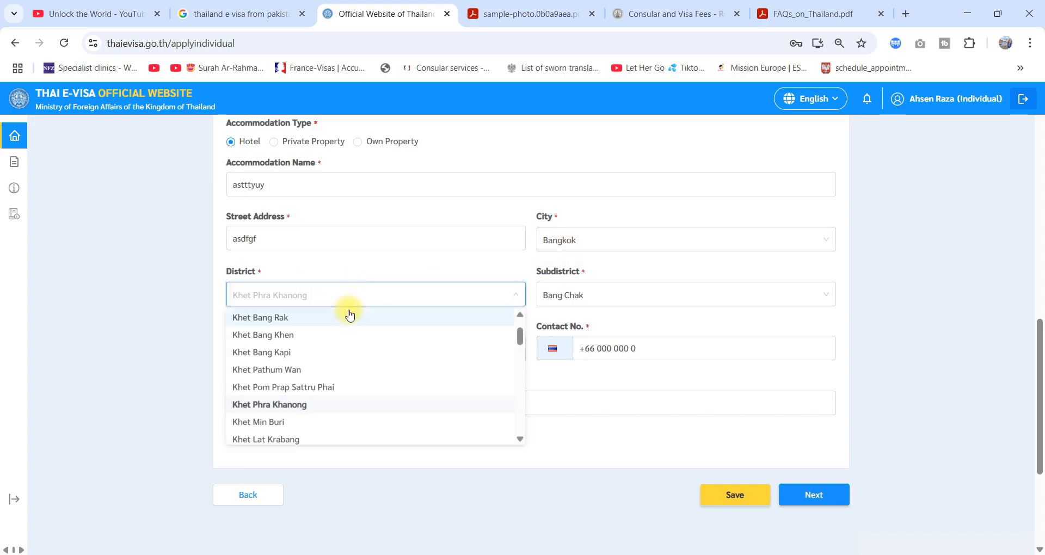
left_click(275, 405)
Check the subdistrict options, contact number, duration of stay and additional accommodation question for the stay in Thailand
left_click(592, 293)
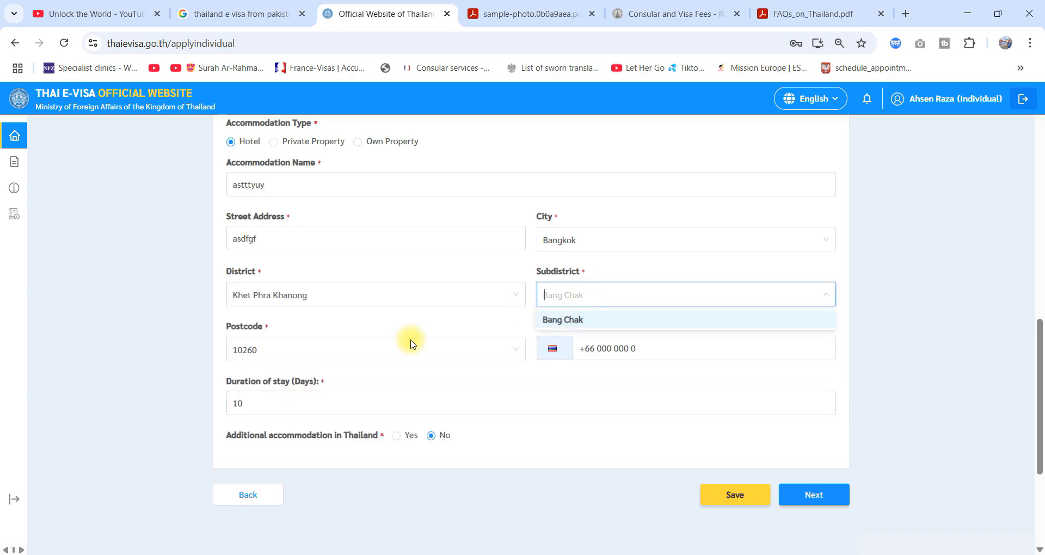
left_click(652, 343)
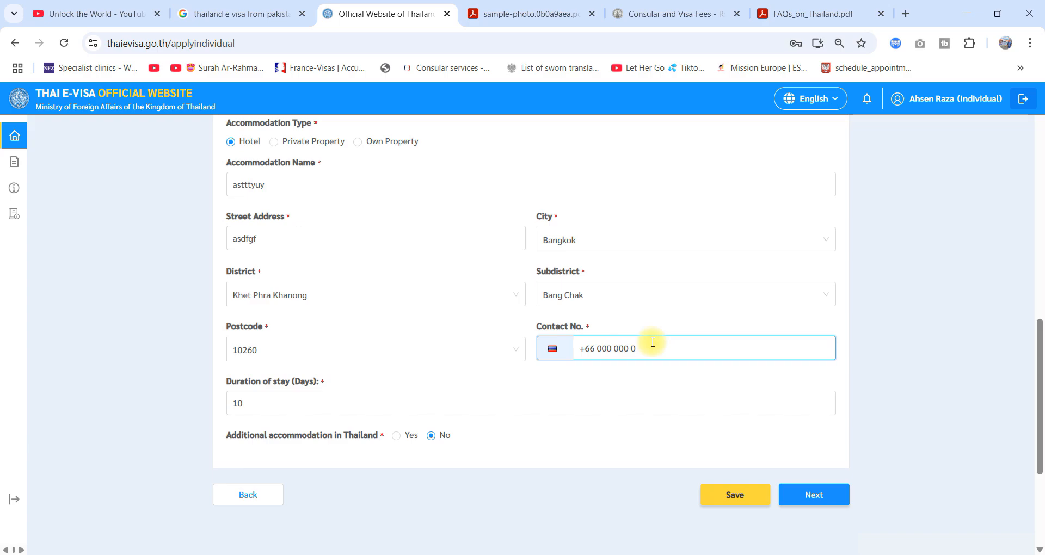
left_click(304, 396)
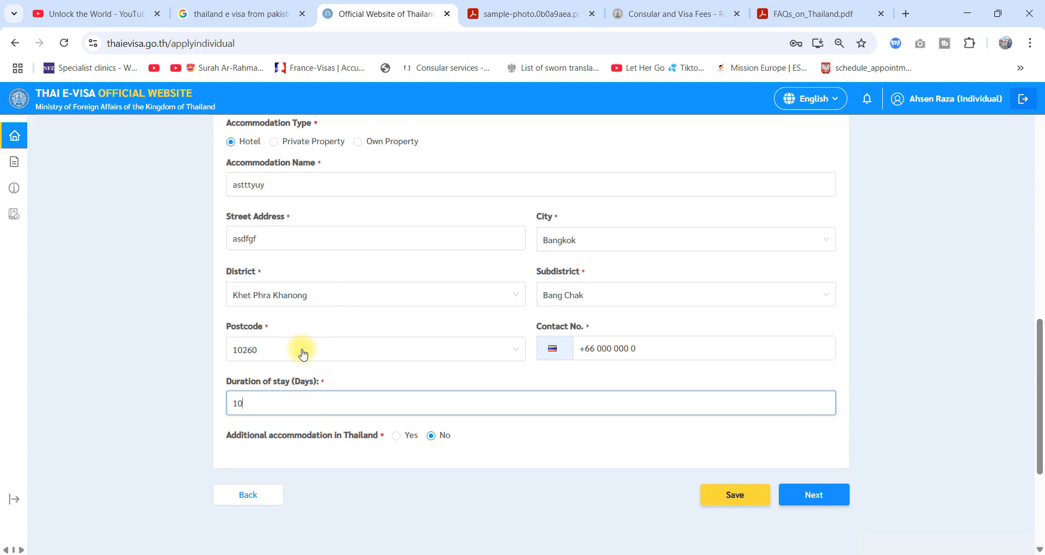
left_click(221, 432)
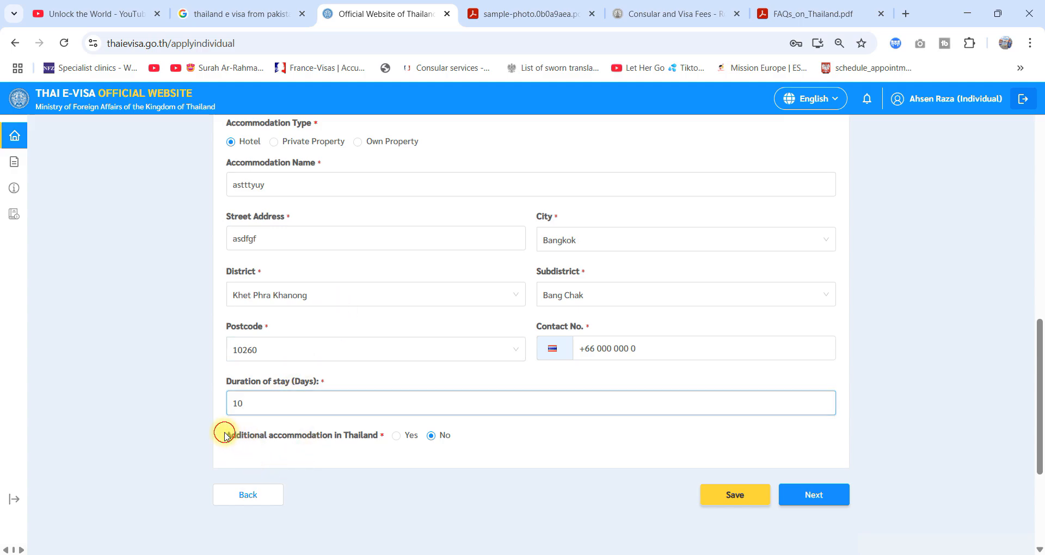
left_click(288, 401)
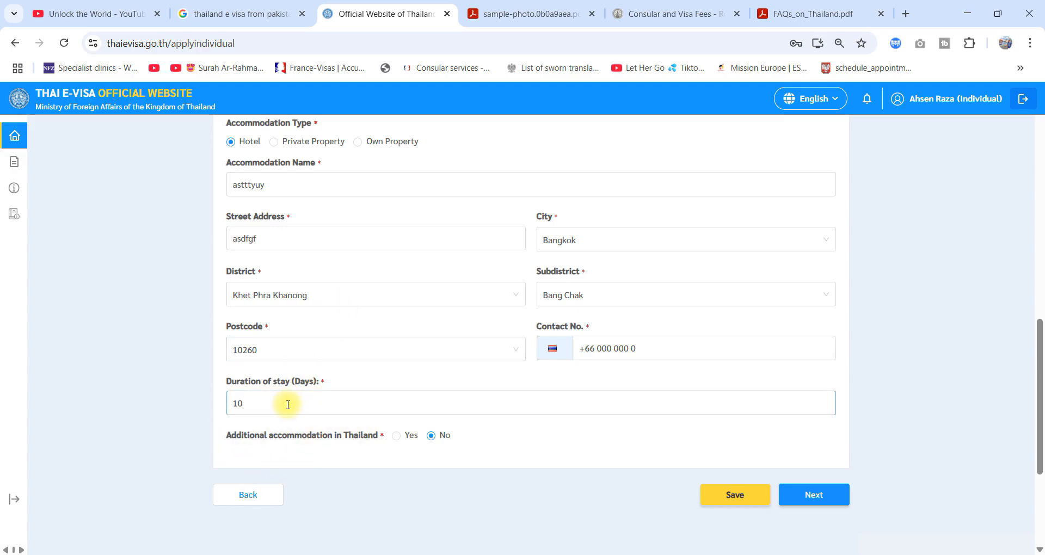
left_click(486, 444)
Save the travel information and continue to the supporting documents stage
left_click(735, 498)
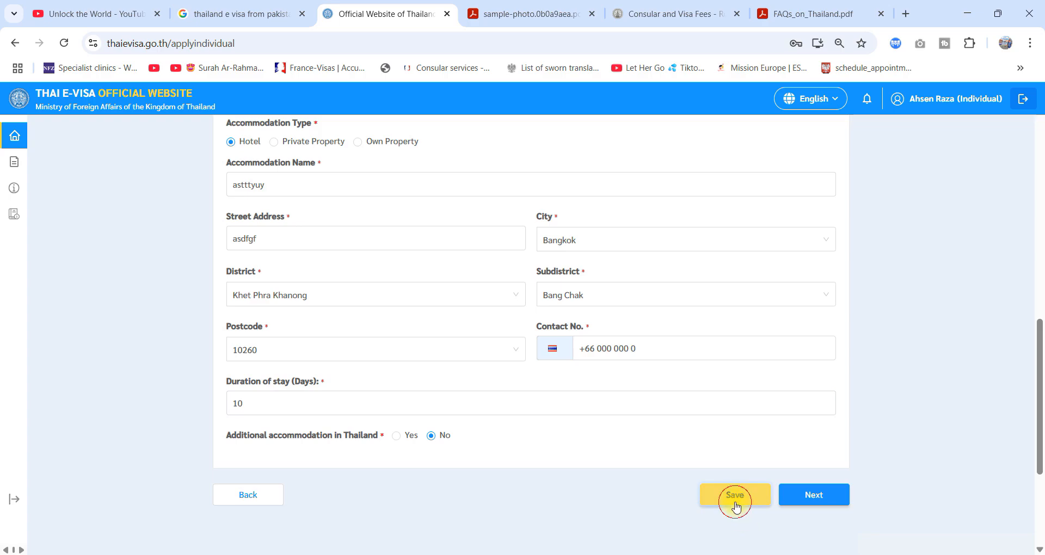
left_click(823, 498)
scroll(611, 263, "up", 15)
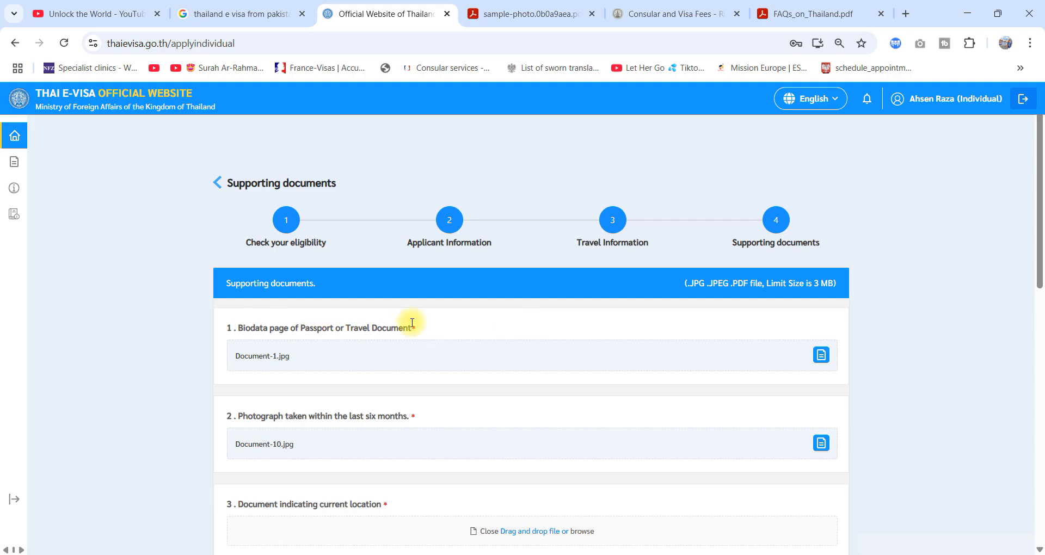
Review the supporting document requirements for the passport biodata page, the recent photograph and the proof of current location
left_click_drag(418, 331, 238, 328)
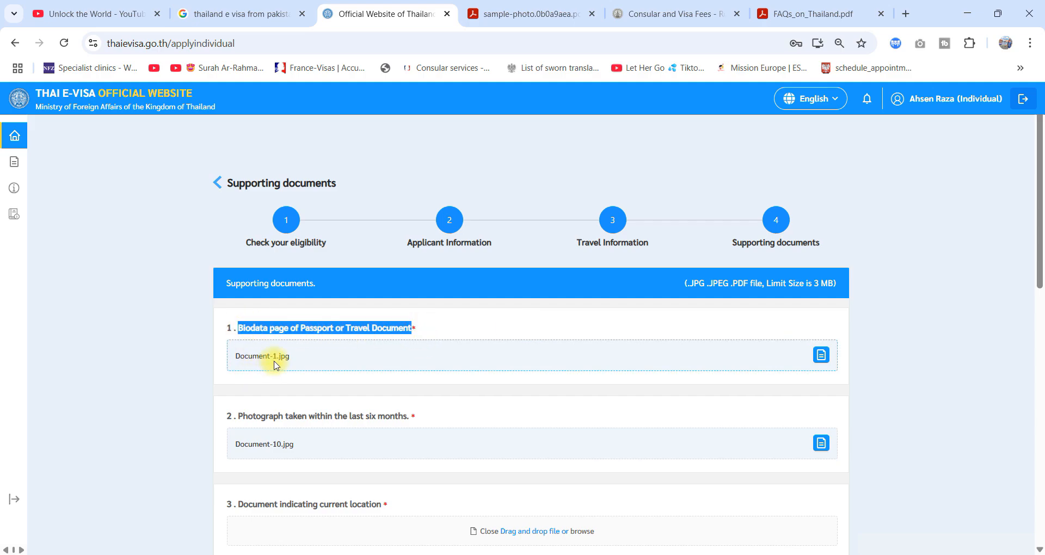
scroll(275, 366, "down", 1)
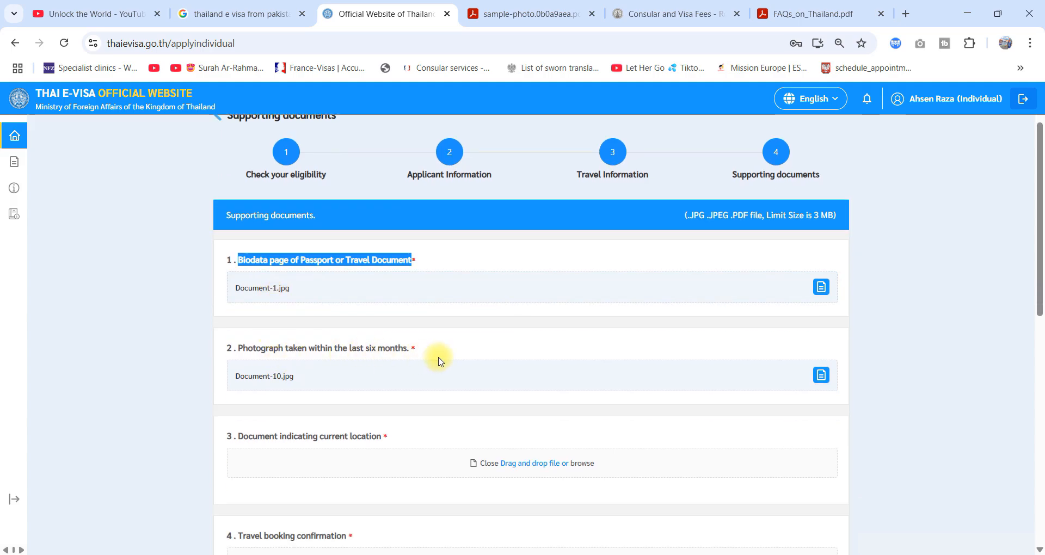
left_click_drag(412, 348, 248, 349)
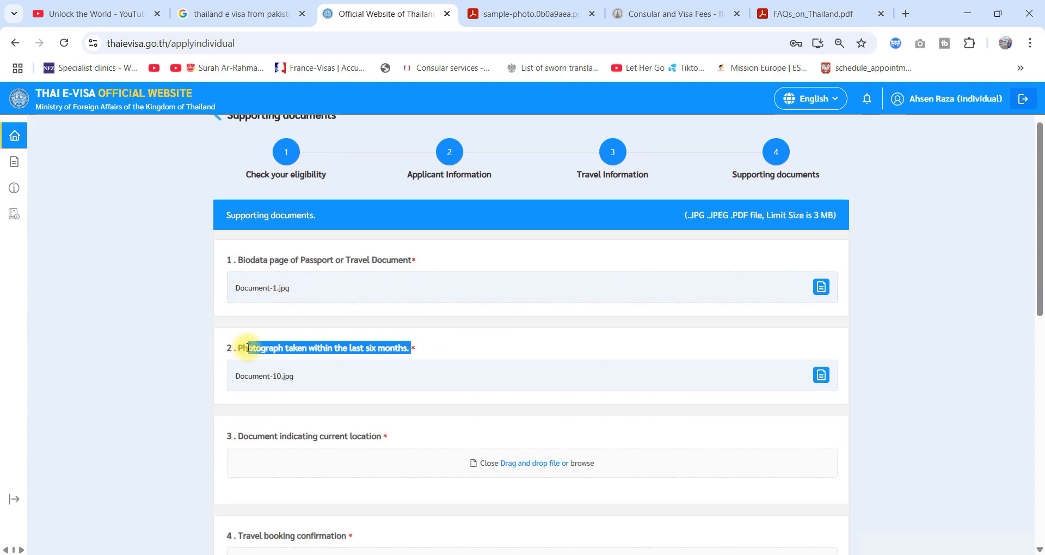
scroll(278, 381, "down", 2)
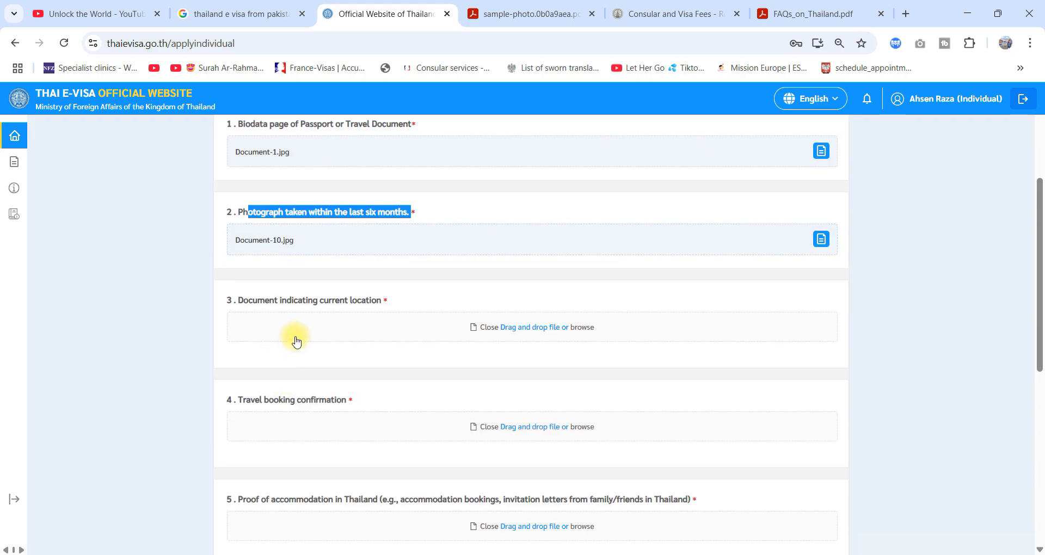
left_click_drag(388, 301, 238, 302)
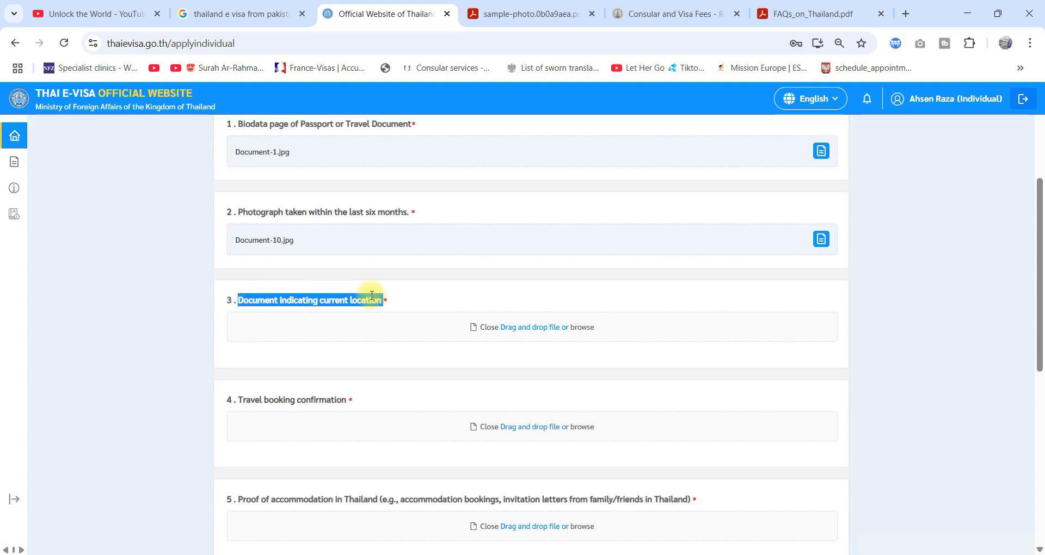
Review the requirements for travel booking confirmation, proof of accommodation in Thailand and financial evidence
scroll(275, 273, "down", 3)
left_click_drag(234, 262, 369, 266)
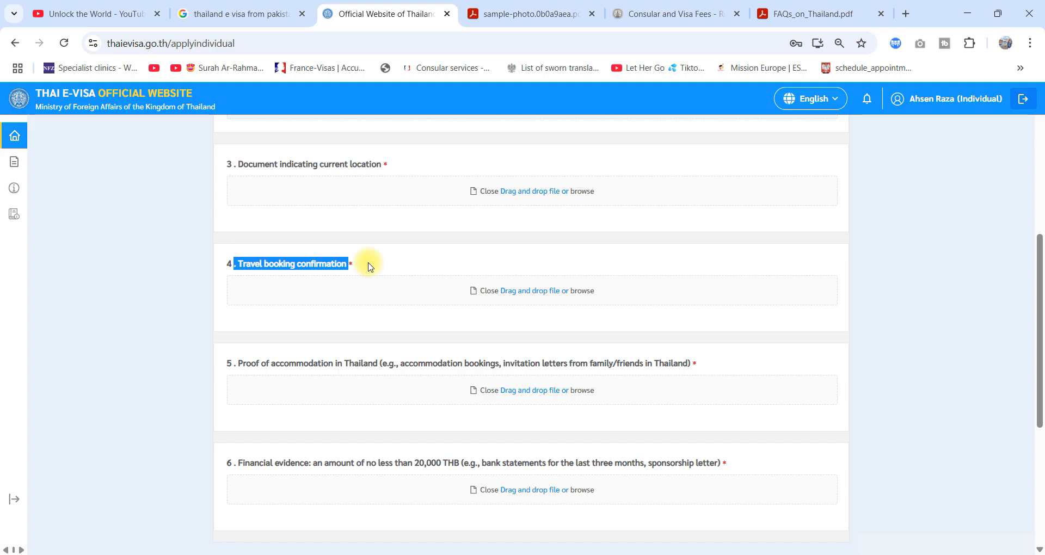
left_click_drag(238, 364, 712, 366)
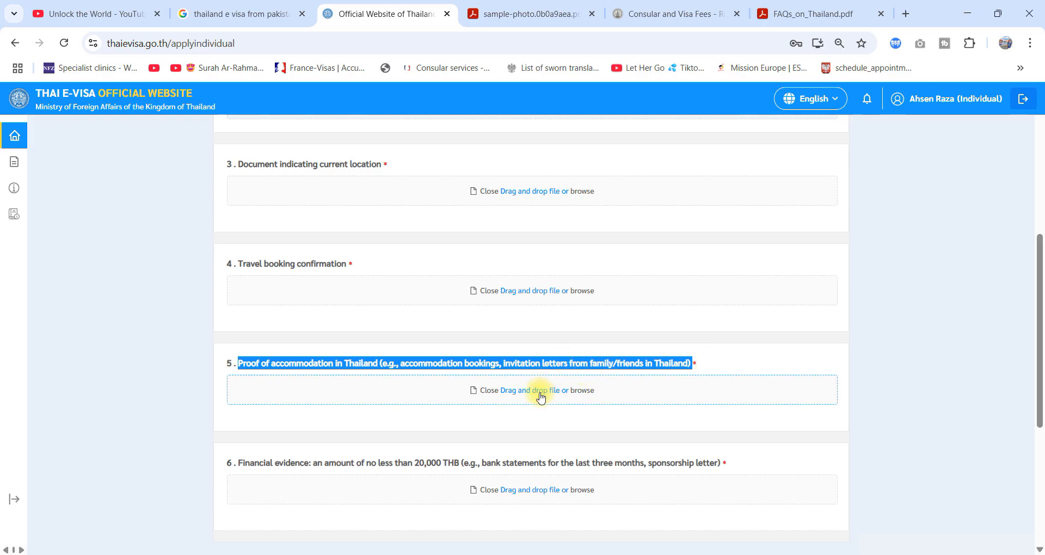
scroll(540, 397, "down", 1)
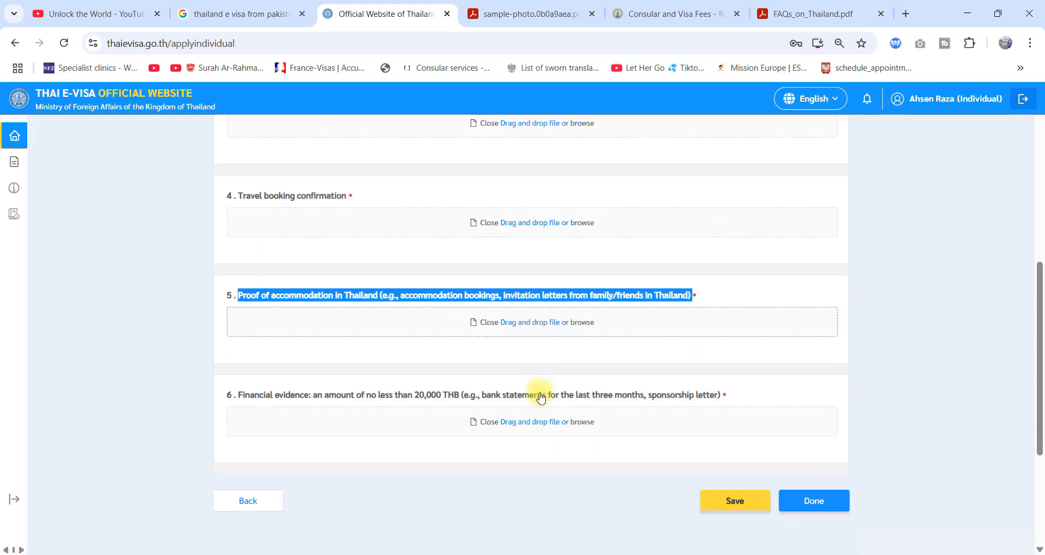
left_click(240, 394)
left_click_drag(240, 394, 462, 390)
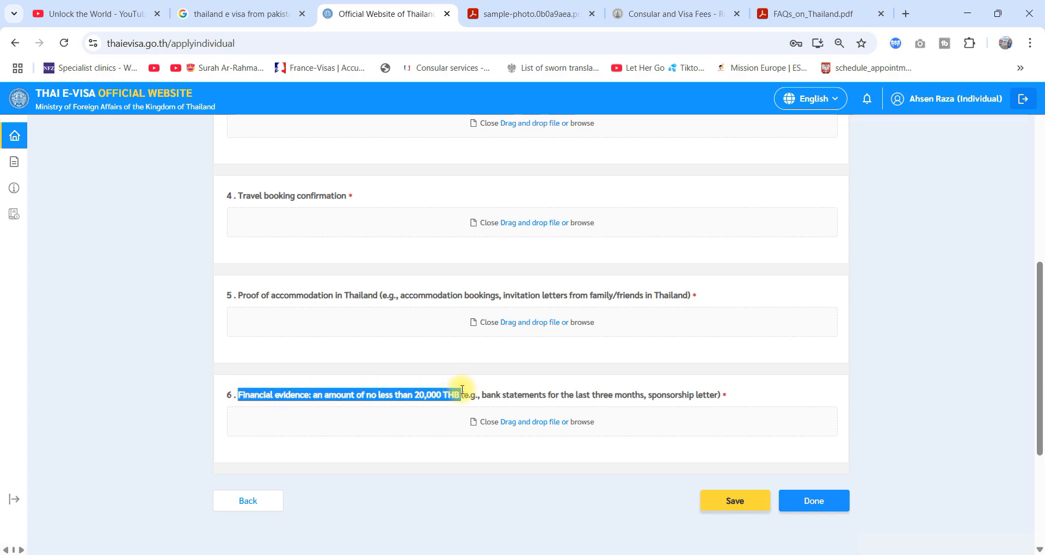
left_click(708, 391)
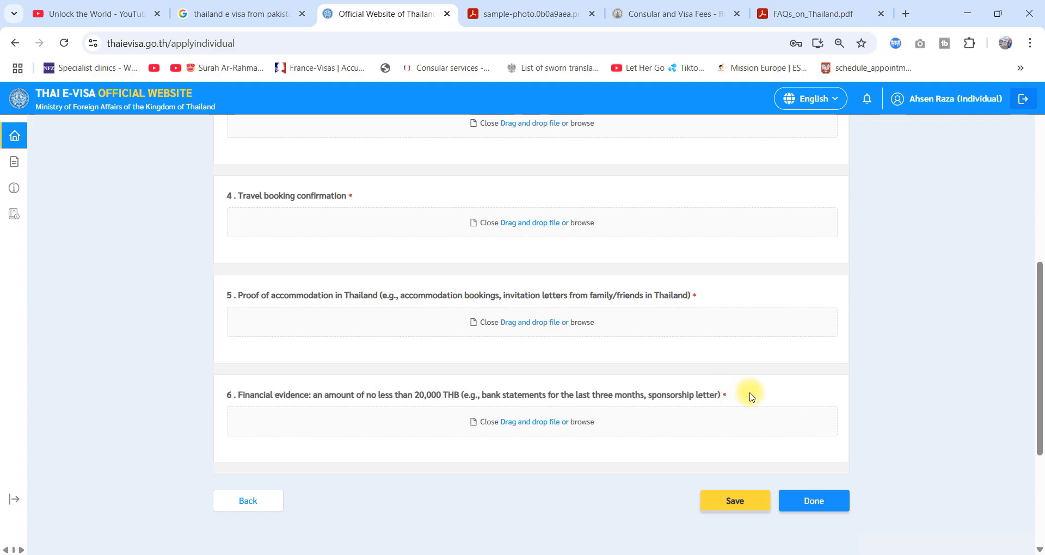
Copy the 20,000 THB amount from the financial evidence requirement and search Google for "20,000 THB to pln"
left_click_drag(647, 396, 460, 395)
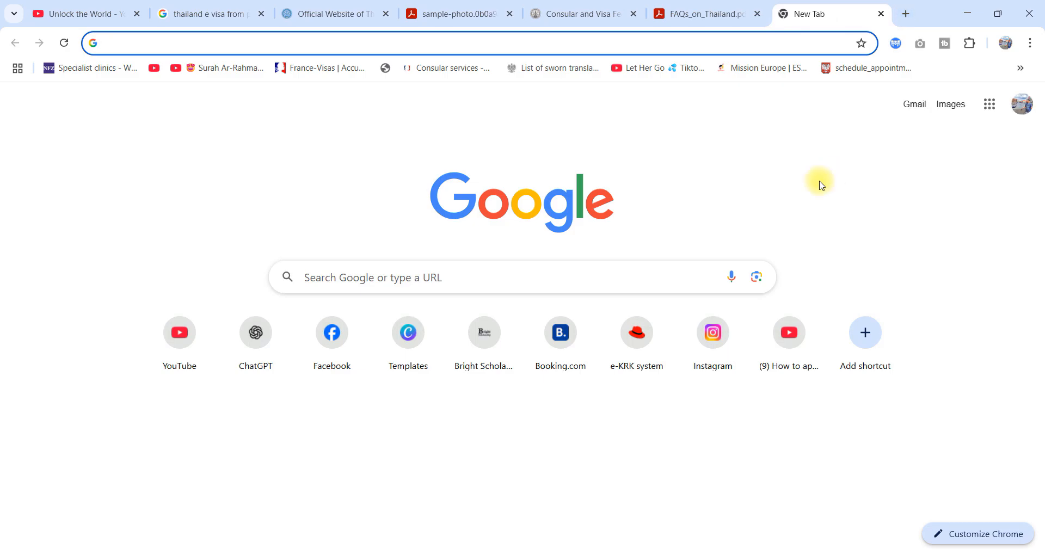
type("20,000 THB")
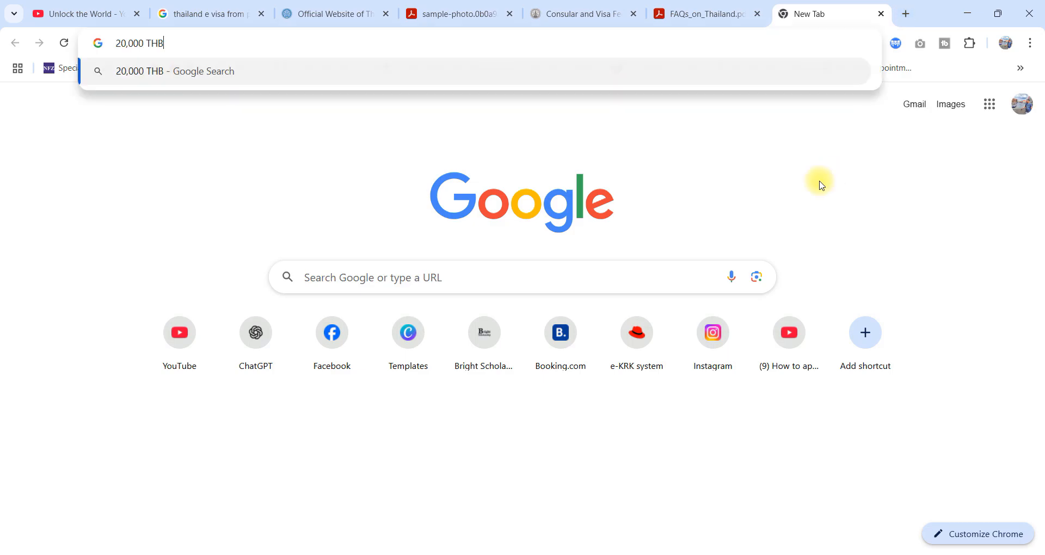
type("to pak")
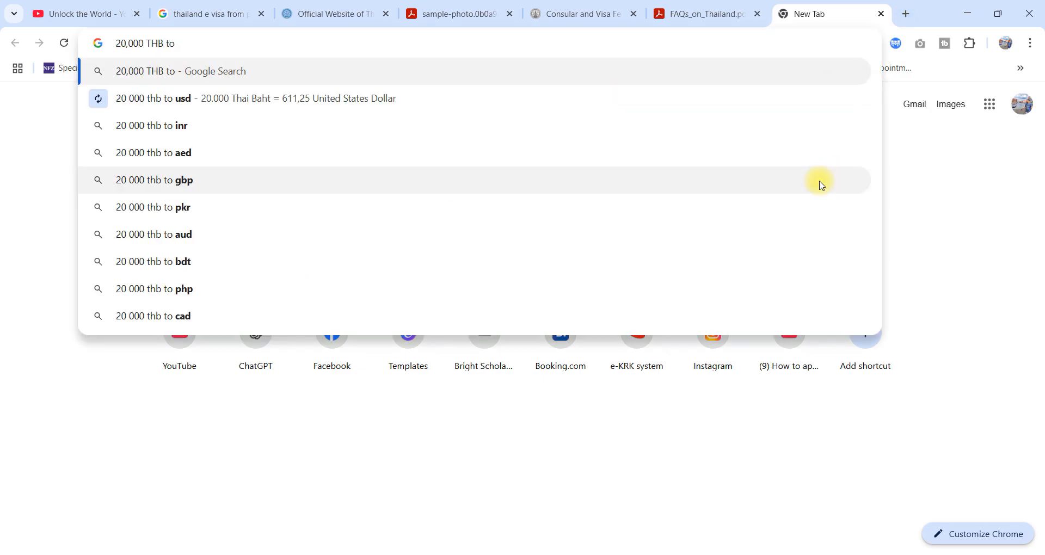
key("BackSpace")
key("BackSpace")
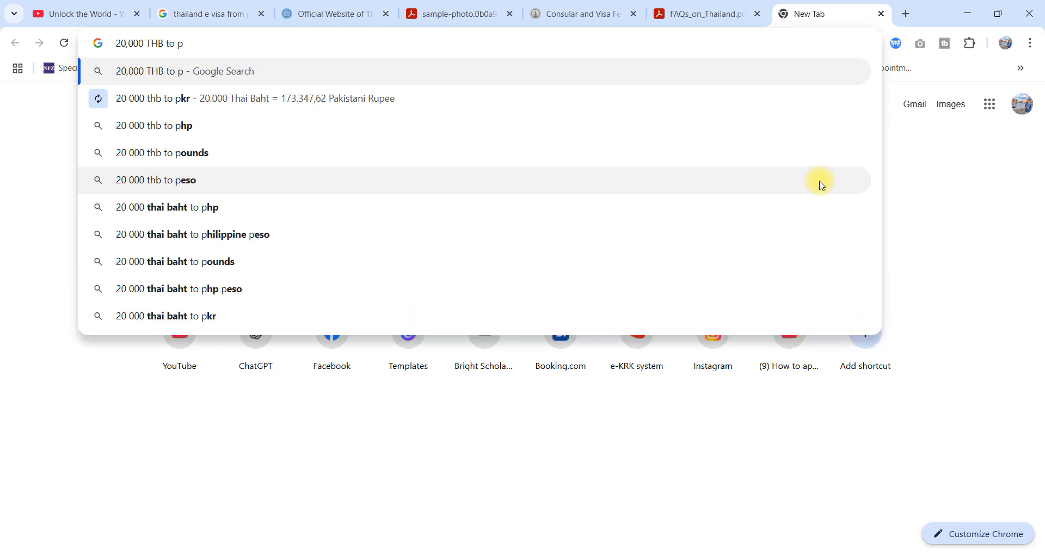
type("ln")
key("Return")
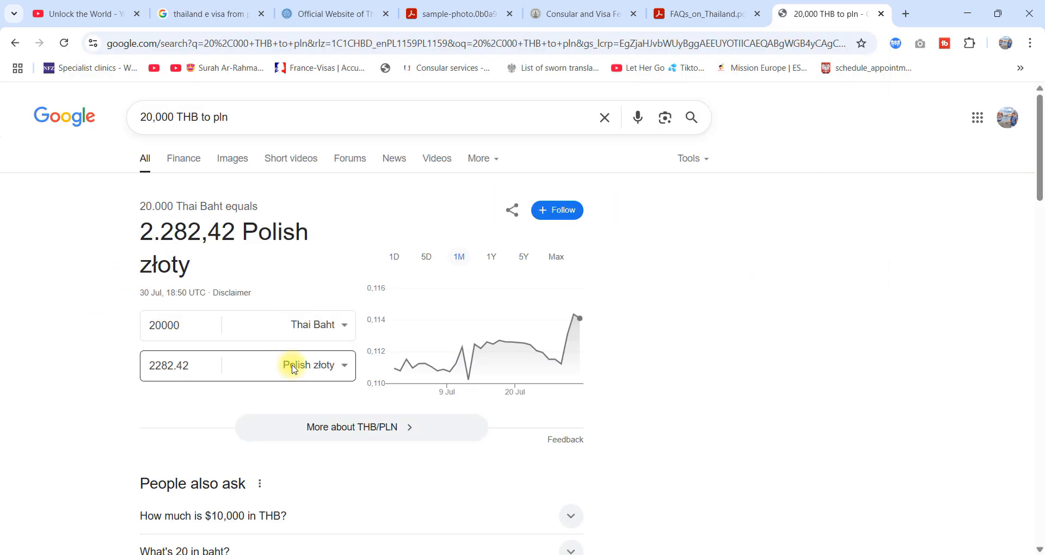
Change the search to "20 000 thb to pkr" and check the converted amount in Pakistani rupees
left_click_drag(236, 123, 215, 123)
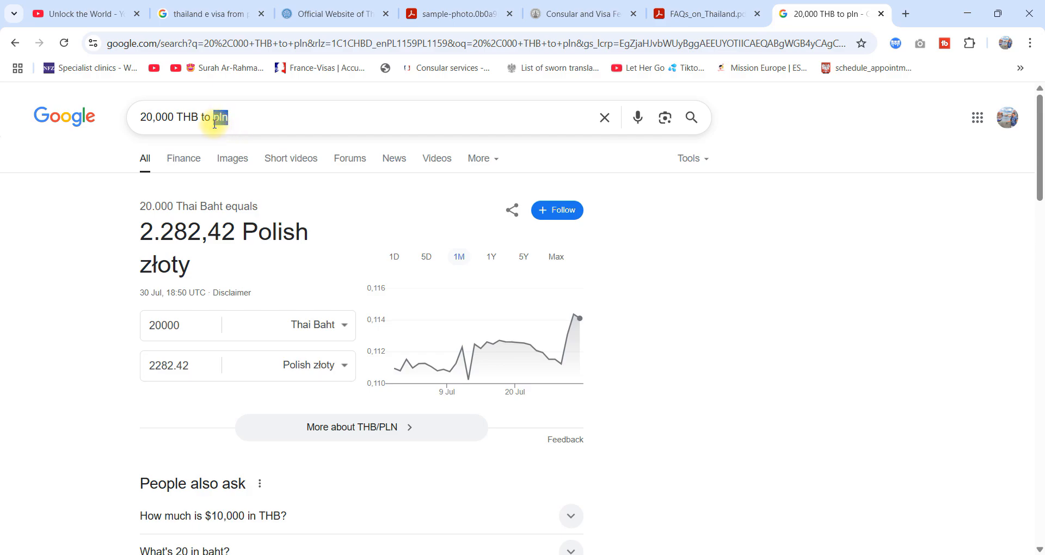
type("pk")
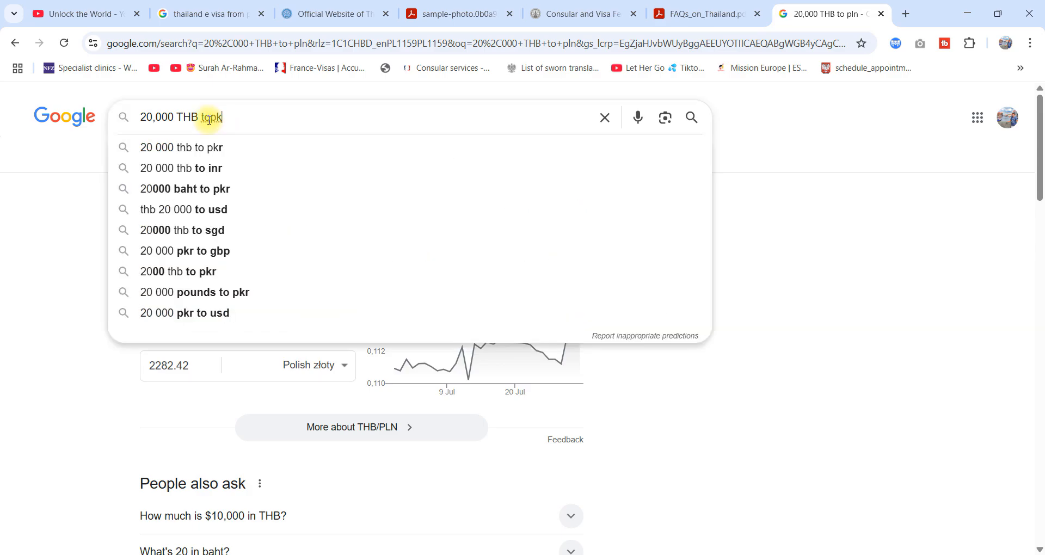
type("r")
key("Down")
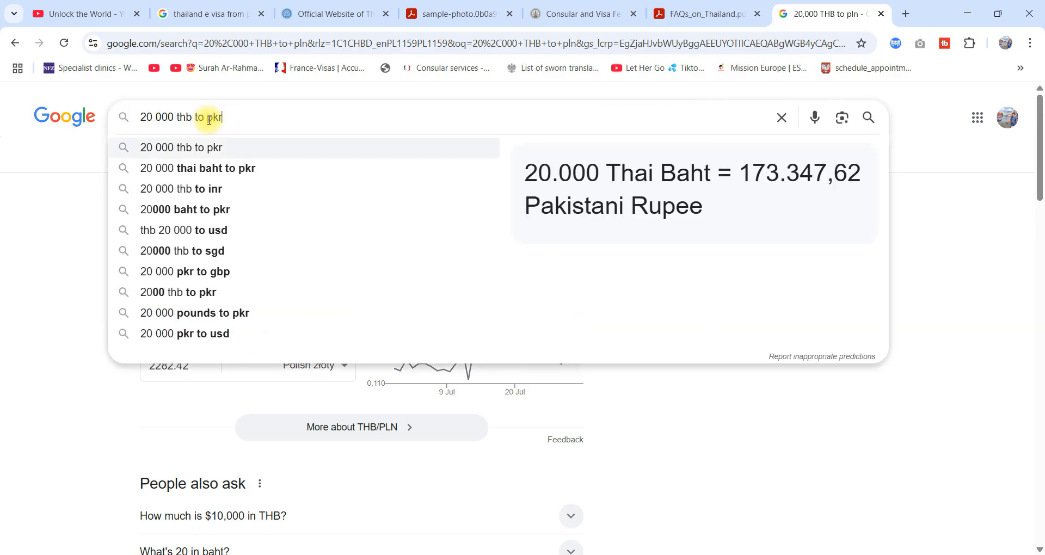
key("Return")
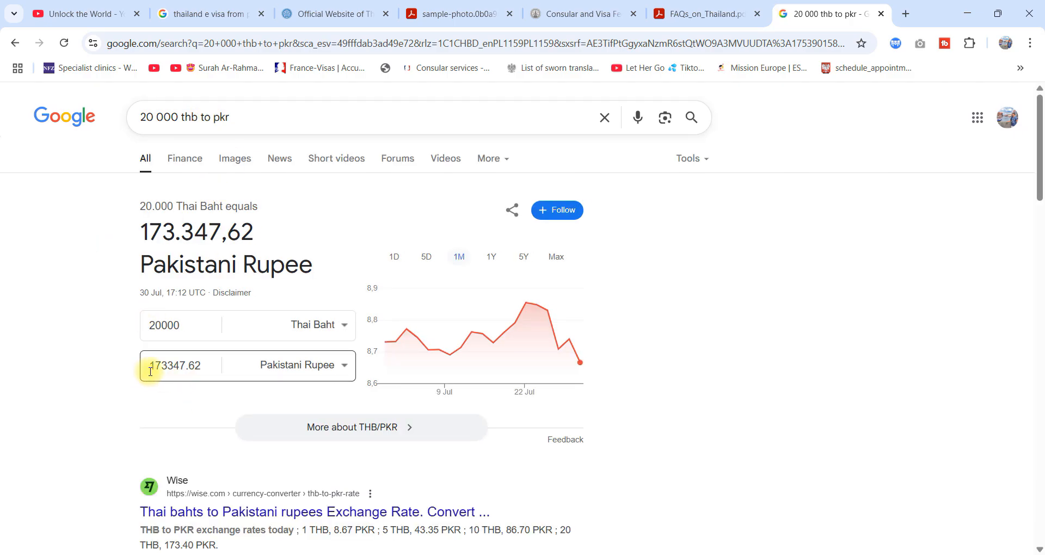
left_click_drag(149, 366, 197, 364)
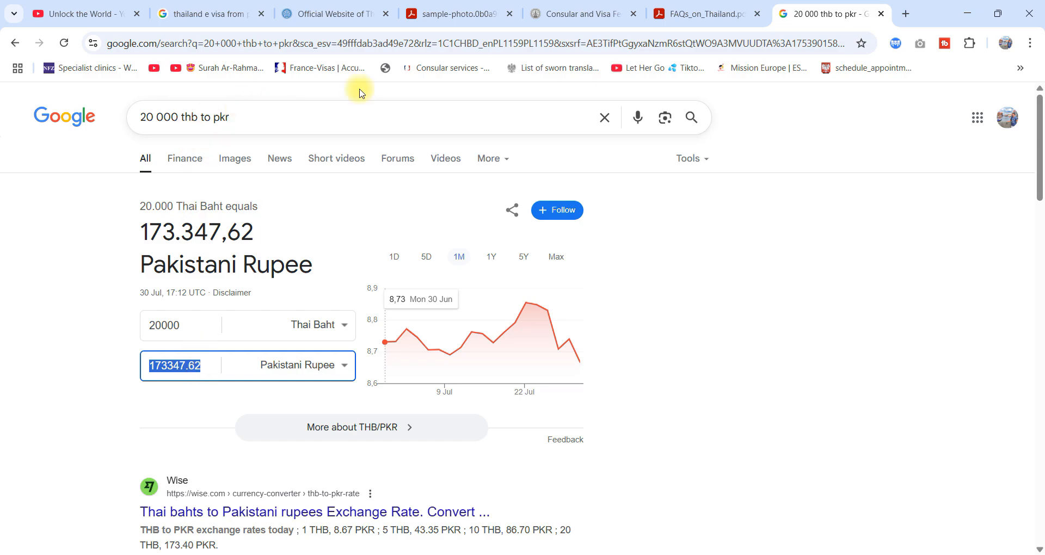
Return to the Thai e-Visa application and review the sponsorship letter option under financial evidence
left_click(674, 16)
left_click(580, 13)
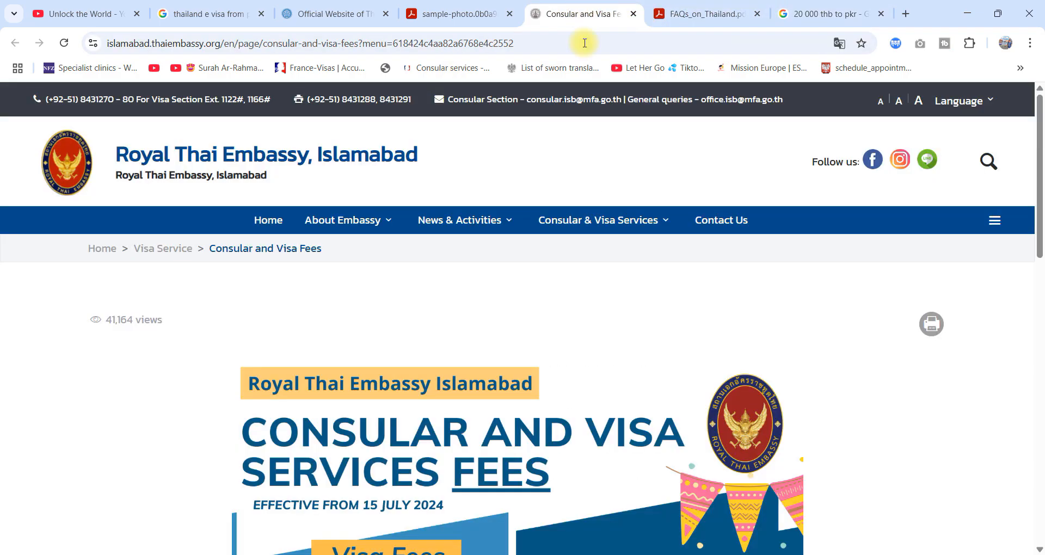
left_click(444, 14)
left_click(302, 13)
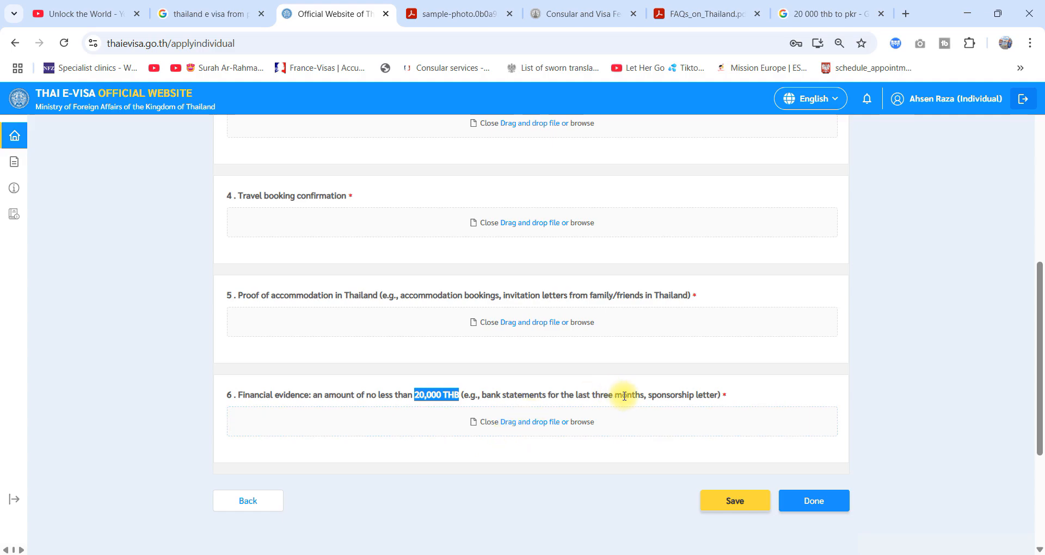
left_click_drag(640, 394, 721, 395)
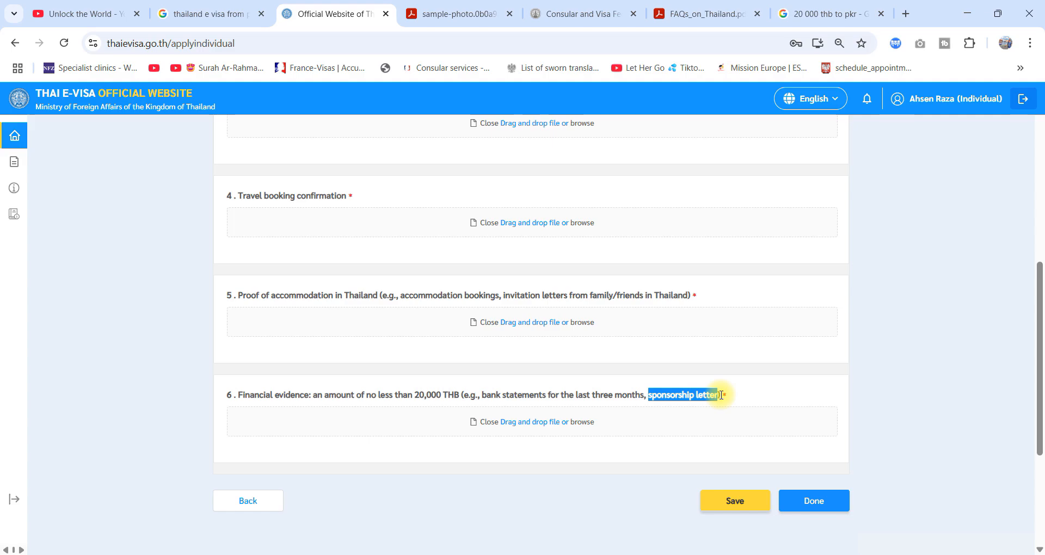
scroll(103, 433, "up", 5)
Try to complete the supporting documents stage without uploading the remaining files
scroll(366, 441, "down", 5)
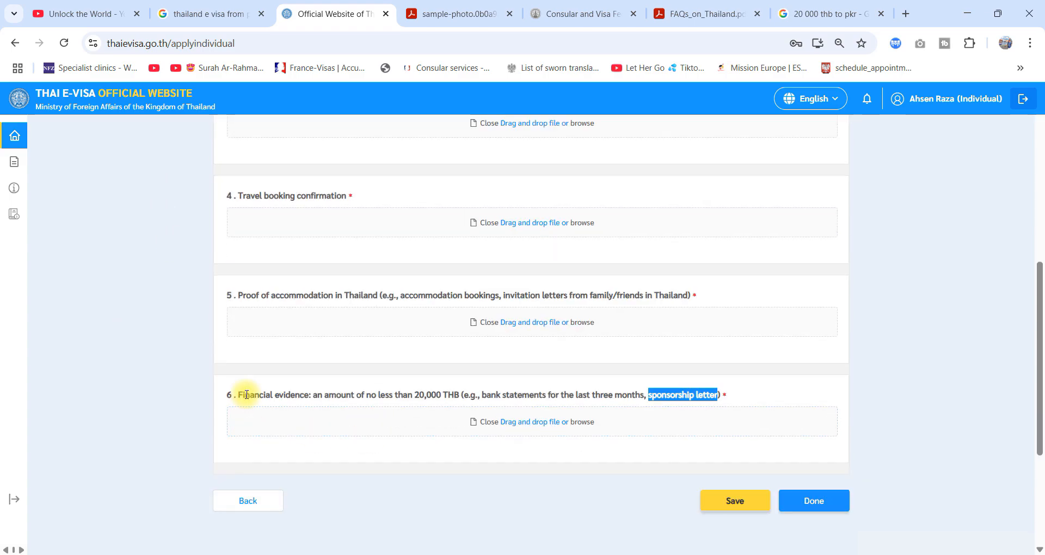
left_click(710, 499)
left_click(813, 504)
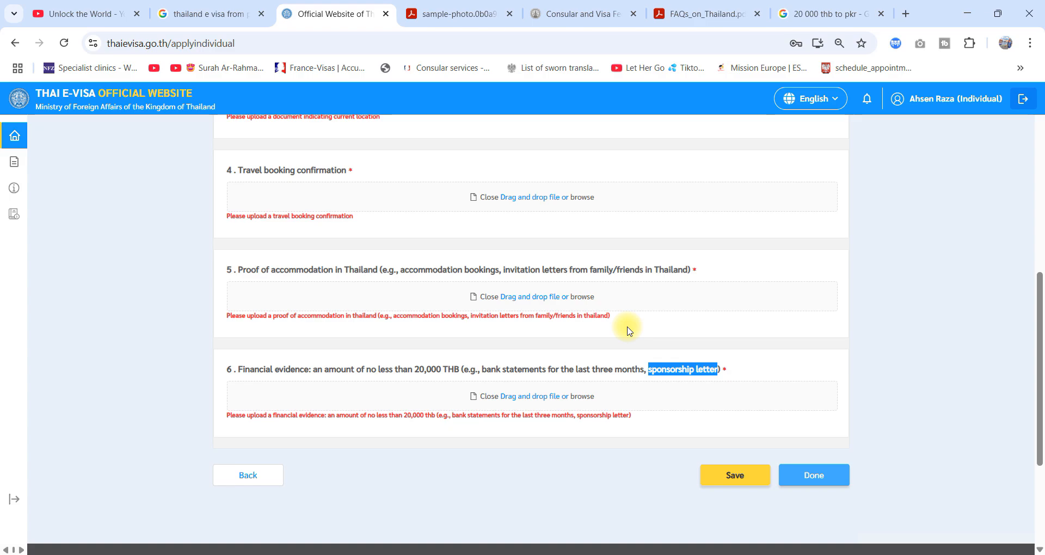
Read the estimated processing time and the application steps in the FAQs_on_Thailand PDF
left_click(703, 15)
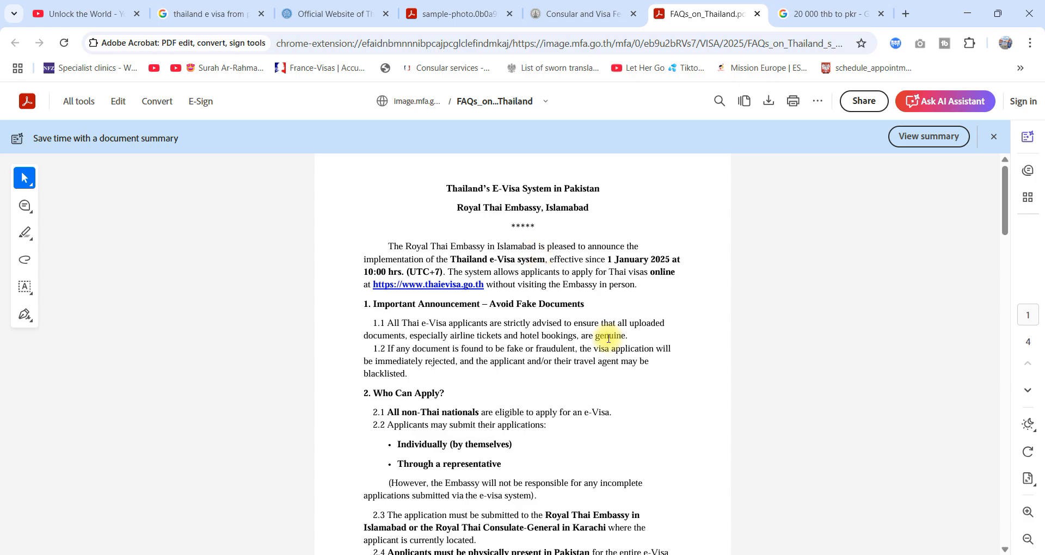
scroll(607, 337, "down", 6)
scroll(489, 316, "down", 6)
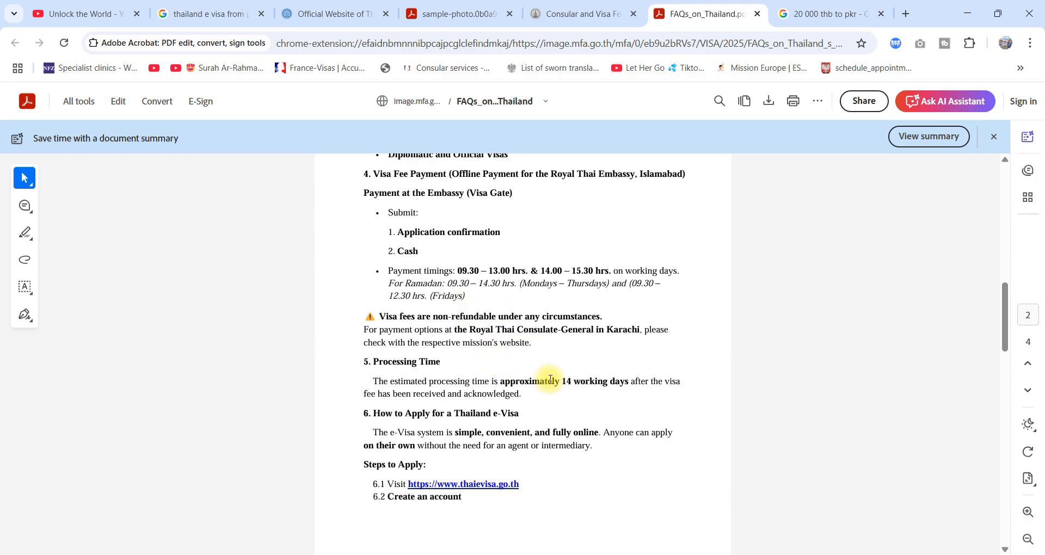
left_click_drag(550, 380, 629, 381)
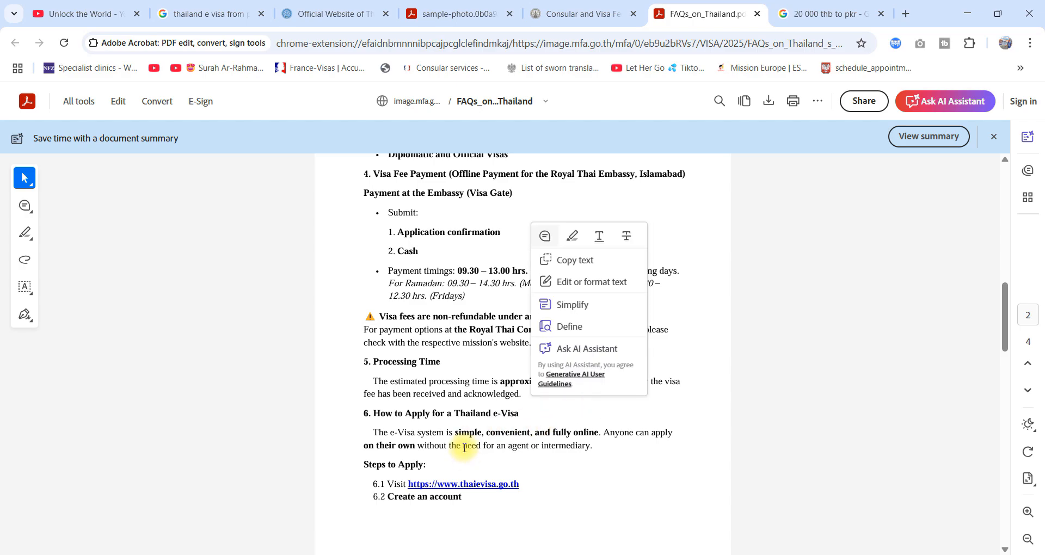
scroll(464, 447, "down", 10)
scroll(443, 465, "down", 7)
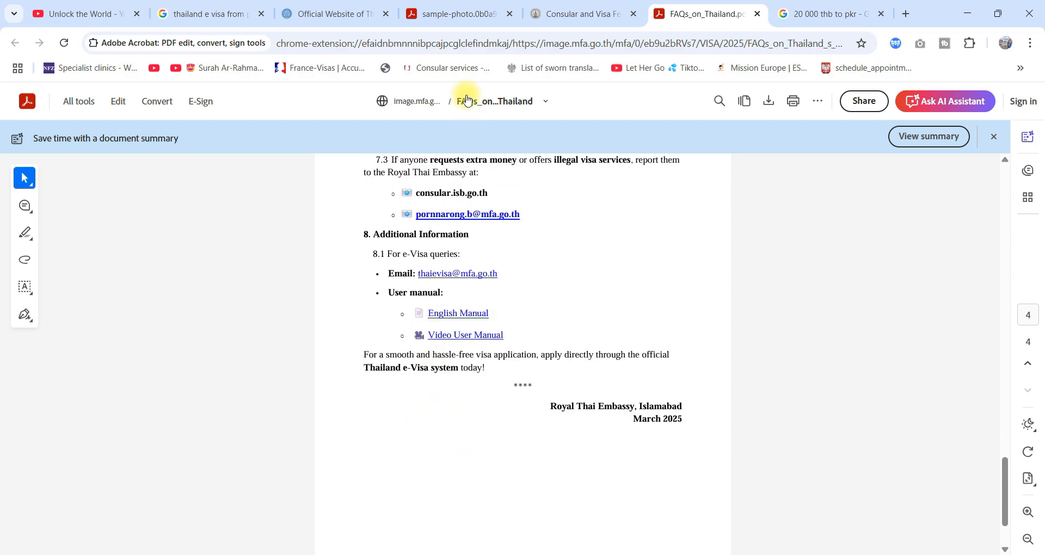
scroll(523, 277, "up", 15)
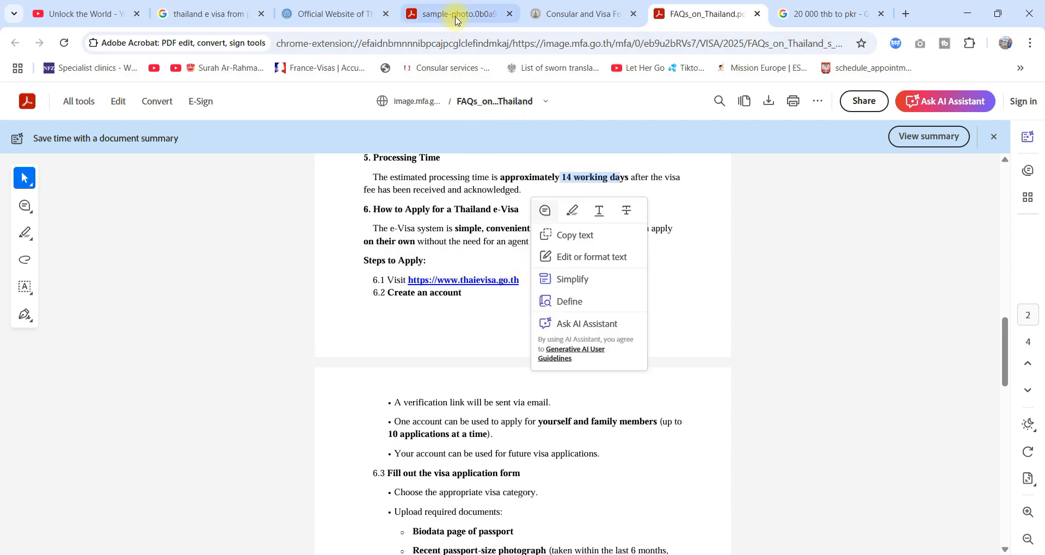
Look up the tourist and non-immigrant visa fees on the Royal Thai Embassy Islamabad fees page
left_click(458, 14)
left_click(546, 13)
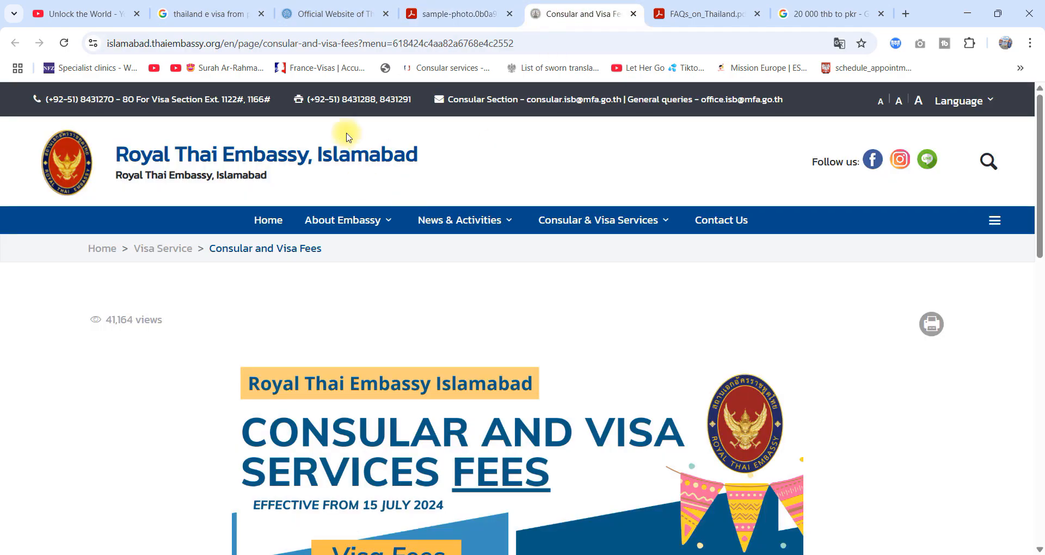
scroll(588, 351, "down", 5)
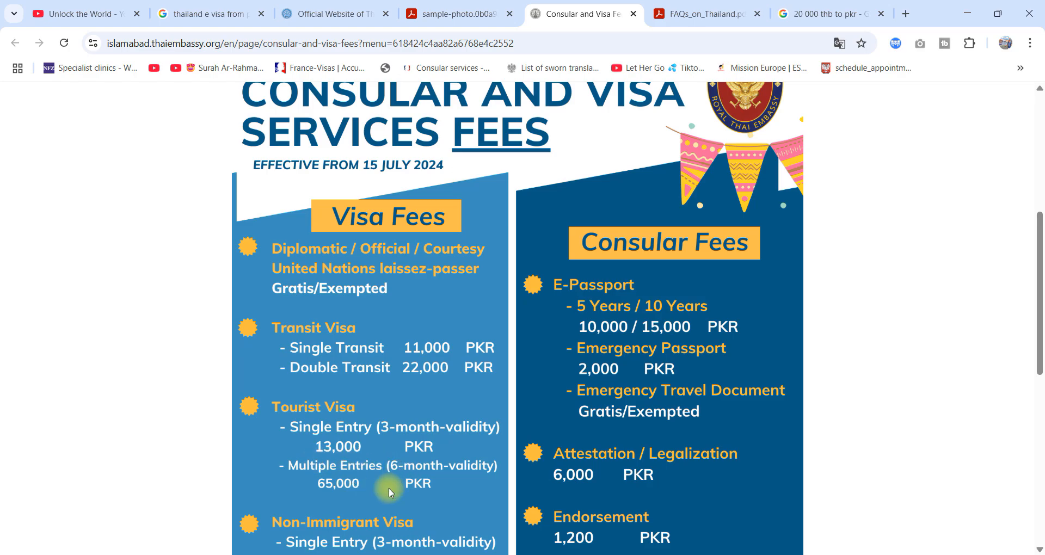
scroll(388, 487, "down", 6)
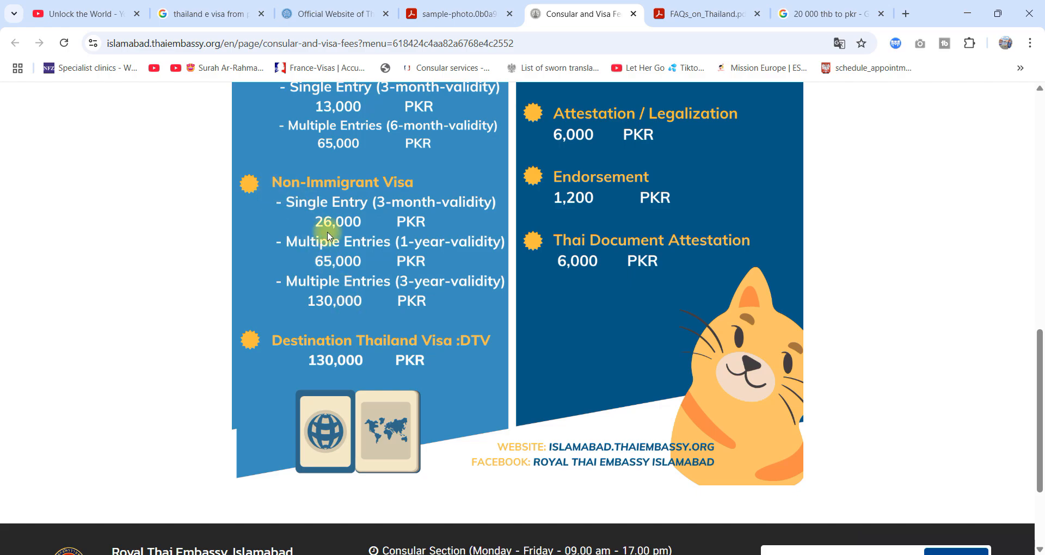
scroll(393, 314, "up", 5)
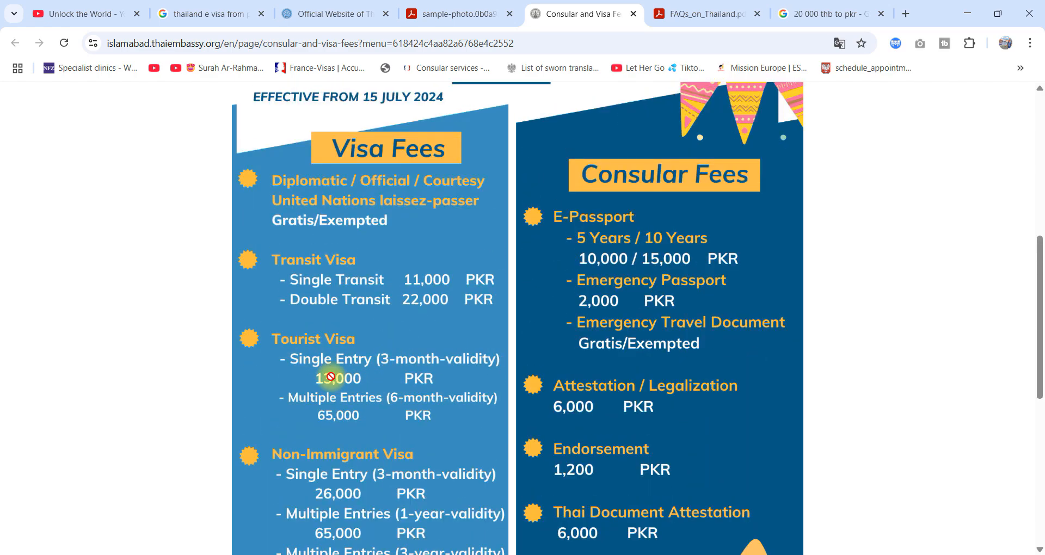
Try to save the supporting documents in the Thai e-Visa application, and switch to the Unlock the World YouTube channel
left_click(466, 15)
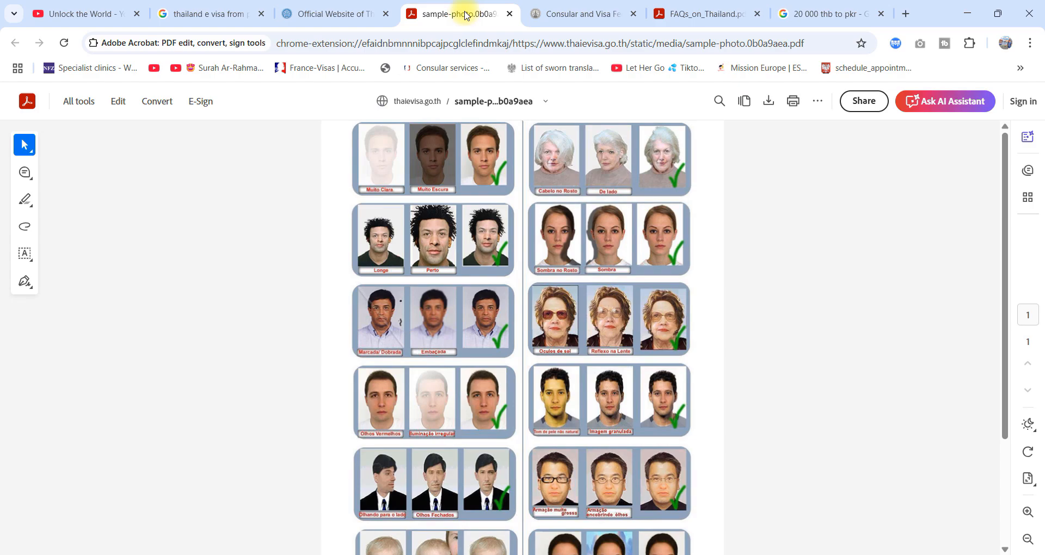
left_click(336, 14)
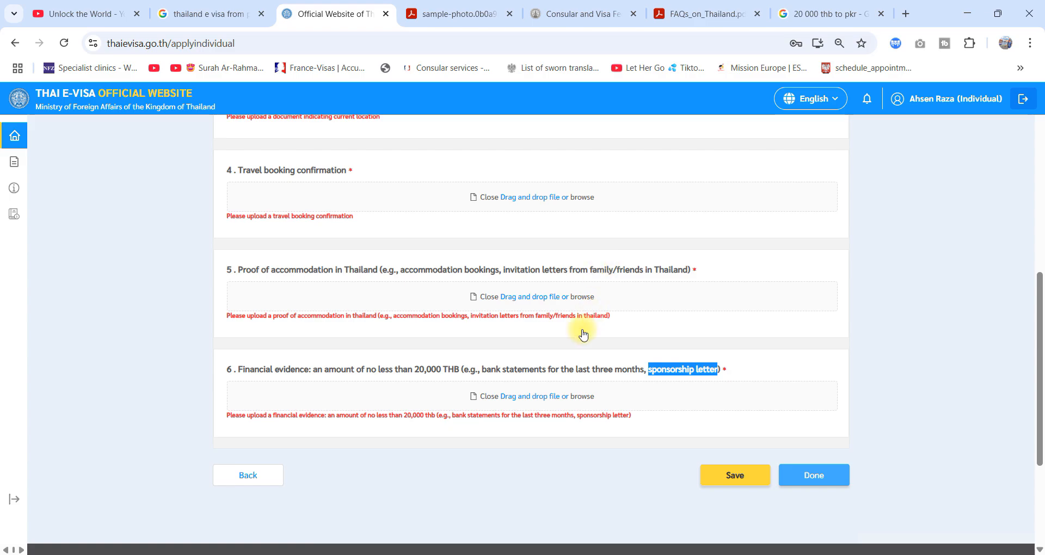
left_click(733, 474)
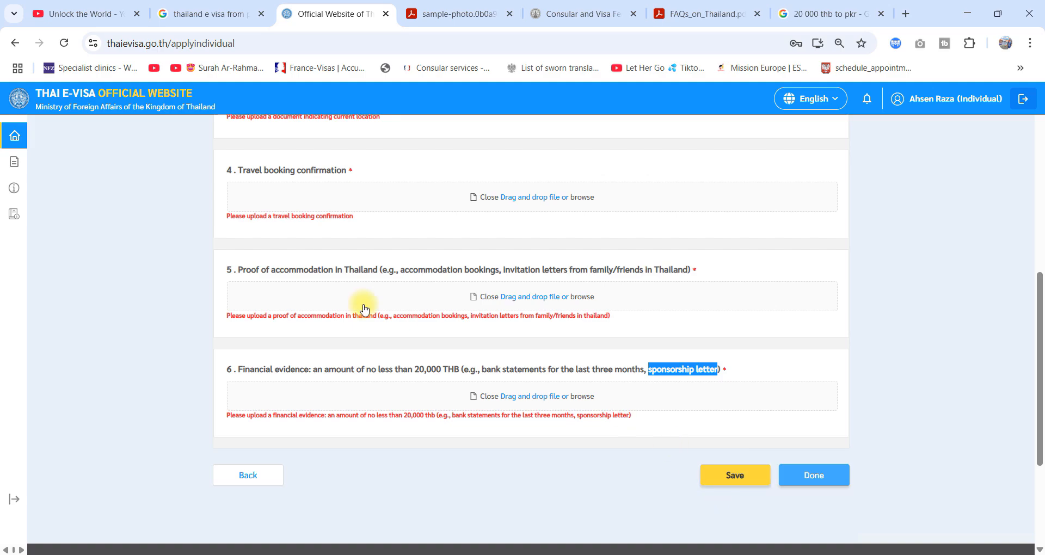
left_click(90, 14)
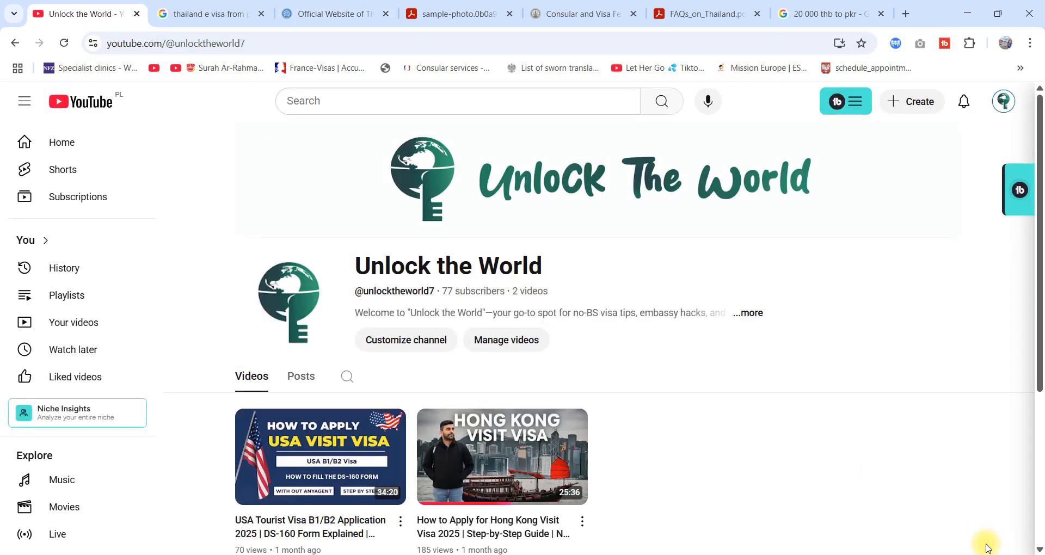